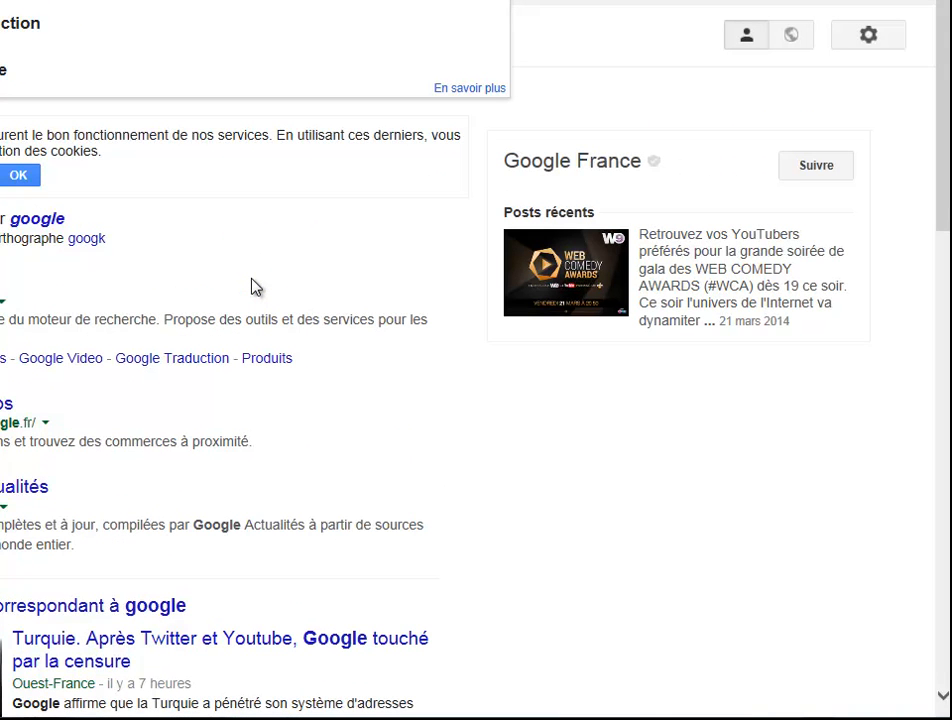
# - Search Google for Google AdWords and open the French AdWords advertising programme result
pyautogui.press('BackSpace')
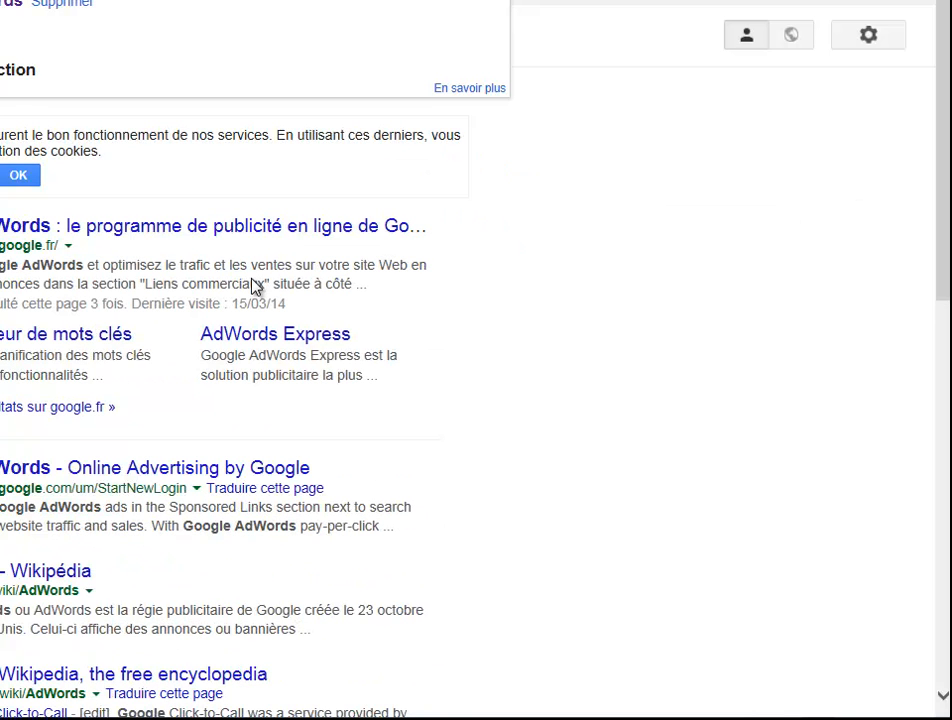
pyautogui.write('l')
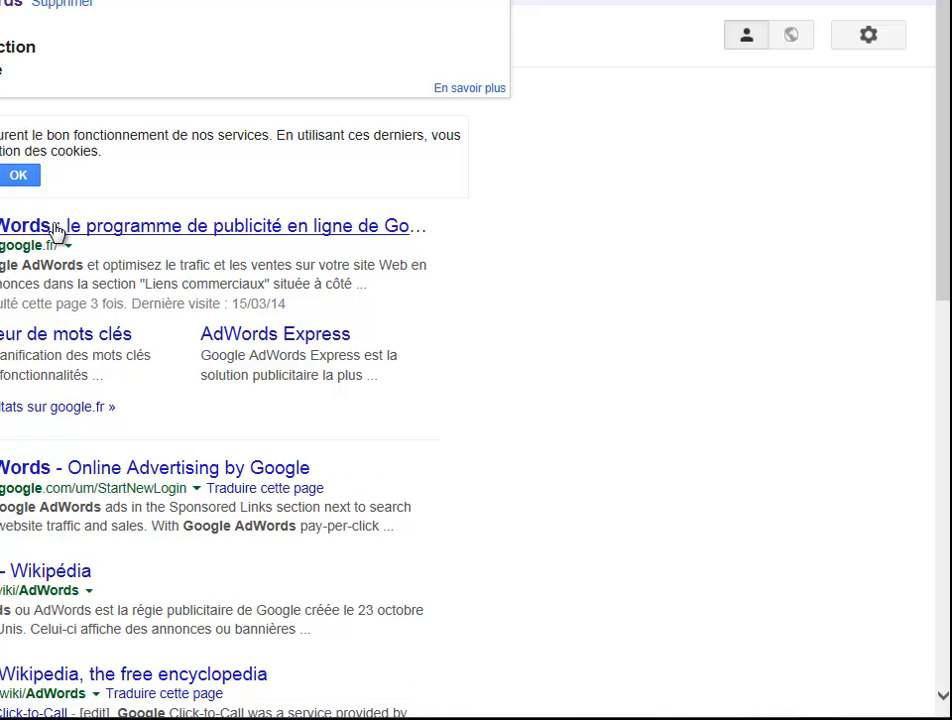
pyautogui.click(57, 227)
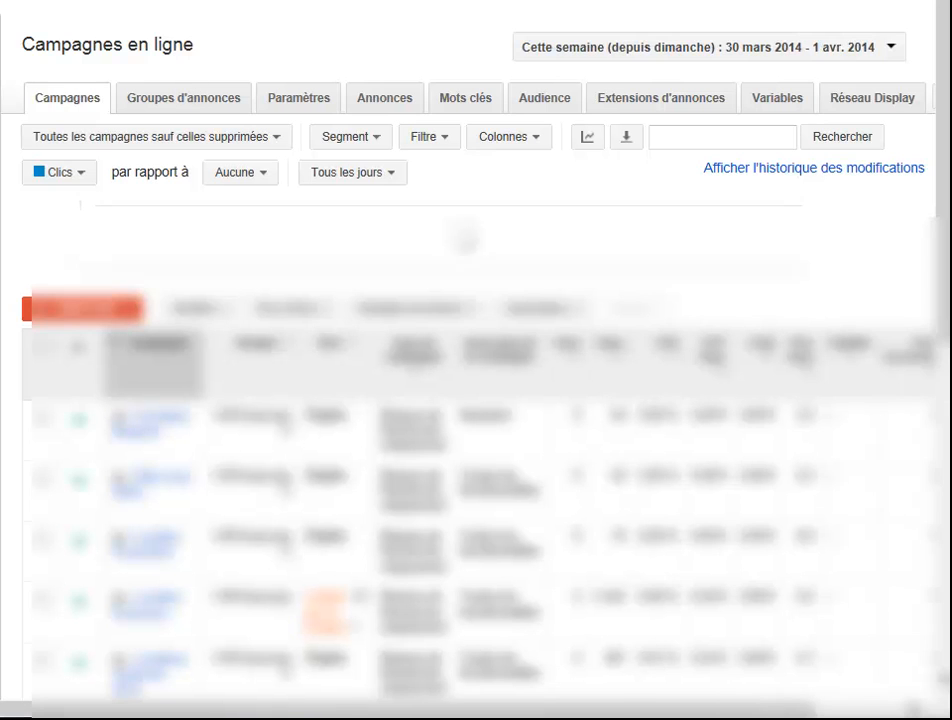
# - Open the Display Network settings of the Pub Visuelle campaign and show its theme targeting
pyautogui.click(887, 105)
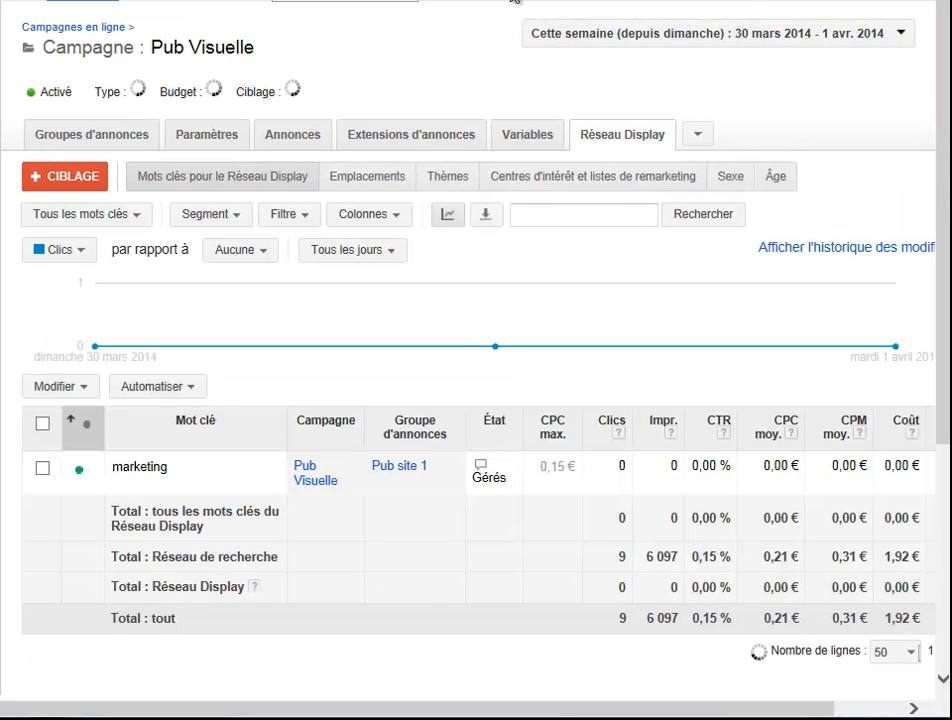
pyautogui.doubleClick(611, 141)
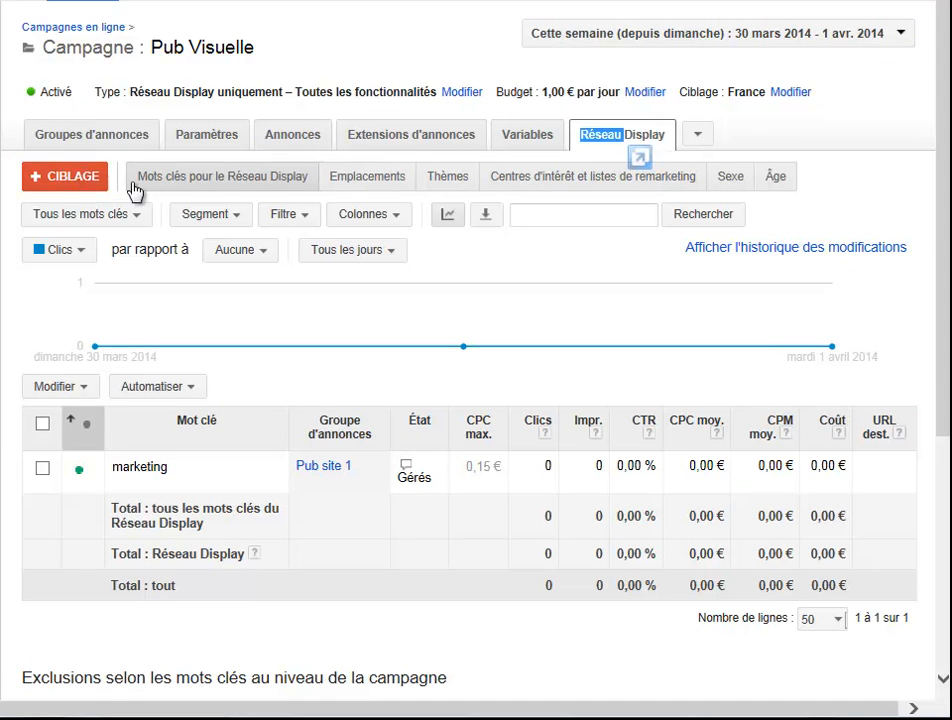
pyautogui.click(450, 180)
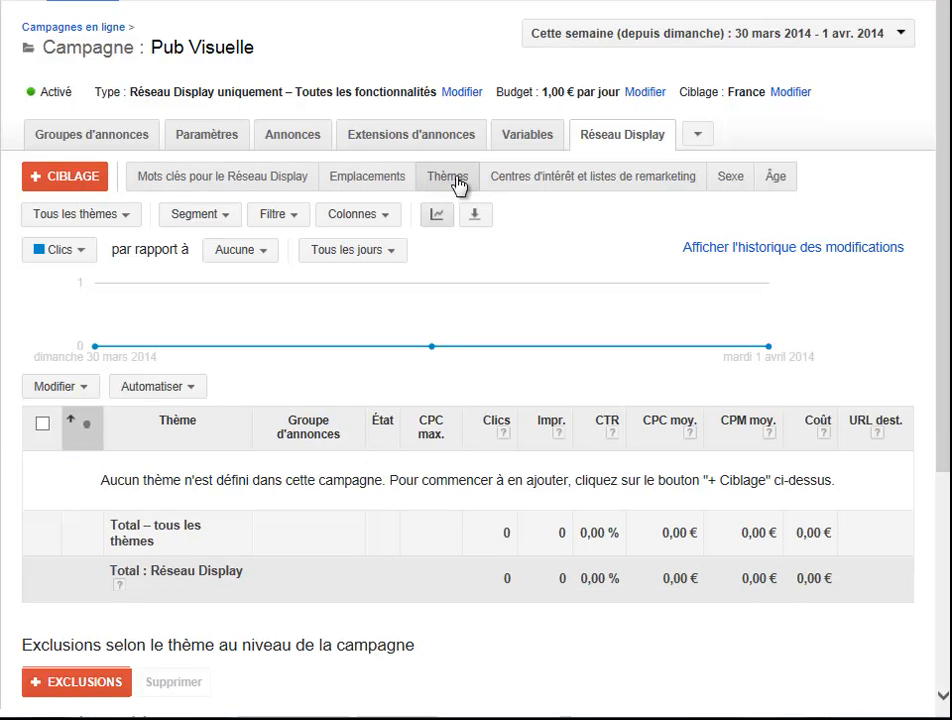
# - Start adding targeting for the Pub site 1 ad group and review its existing targeting and exclusions
pyautogui.click(55, 179)
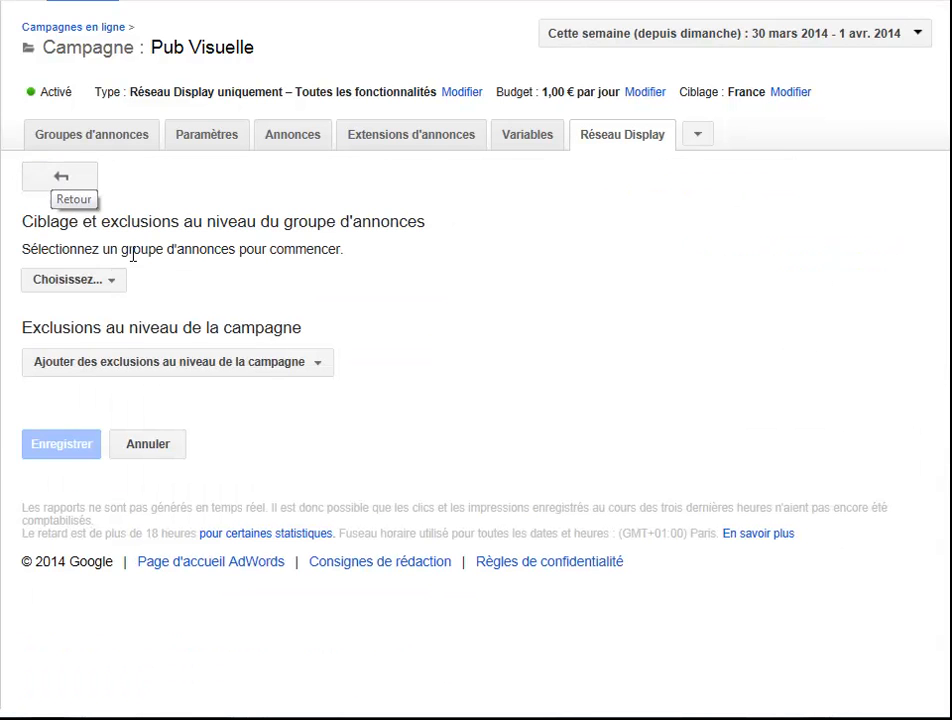
pyautogui.click(112, 279)
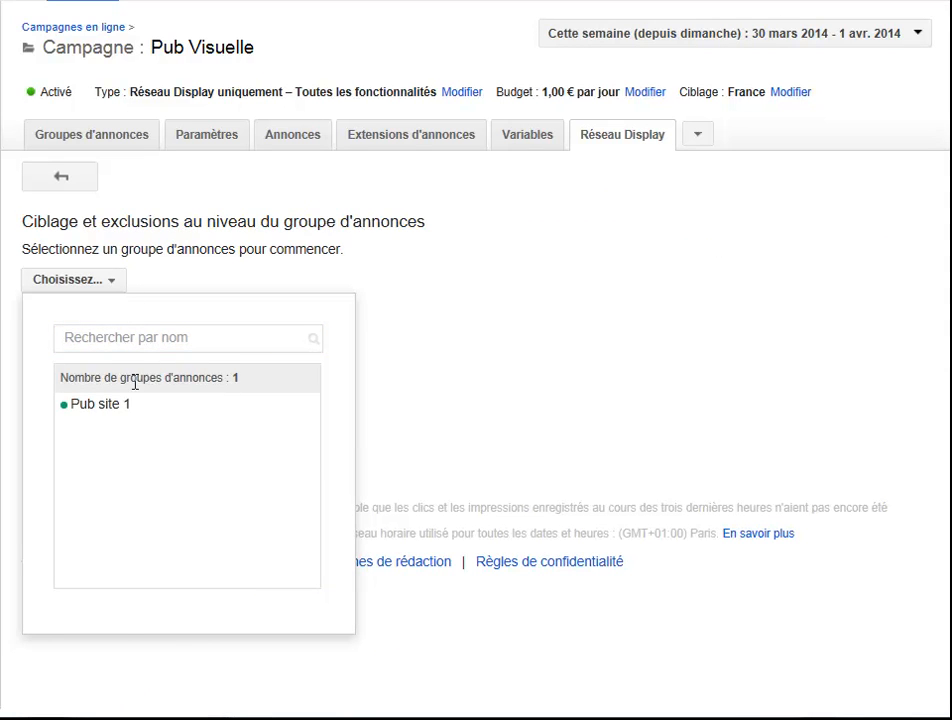
pyautogui.click(104, 408)
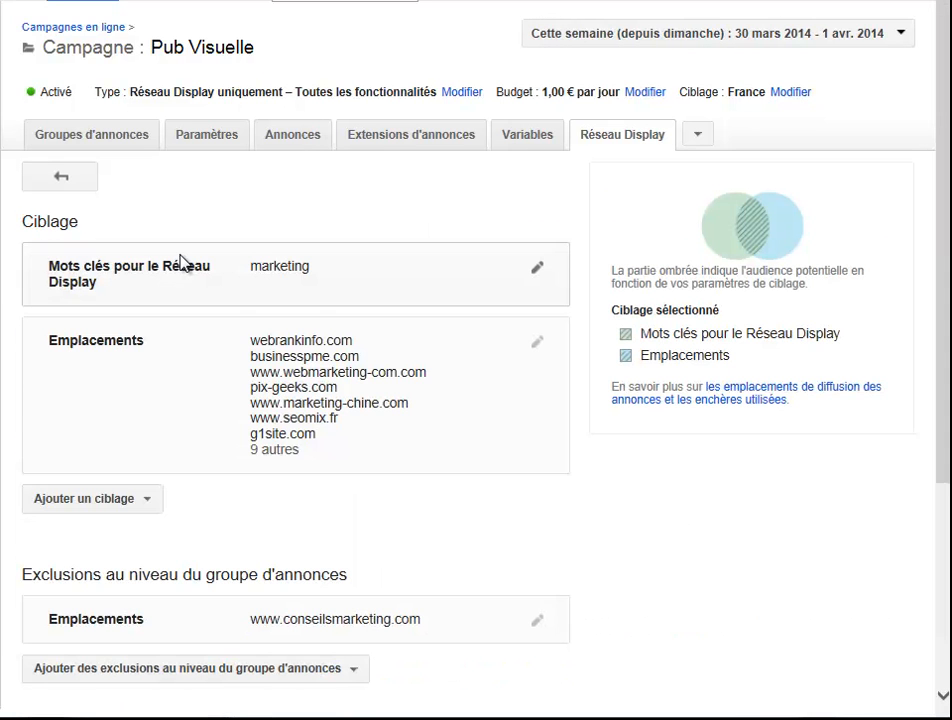
pyautogui.scroll(-2, 307, 313)
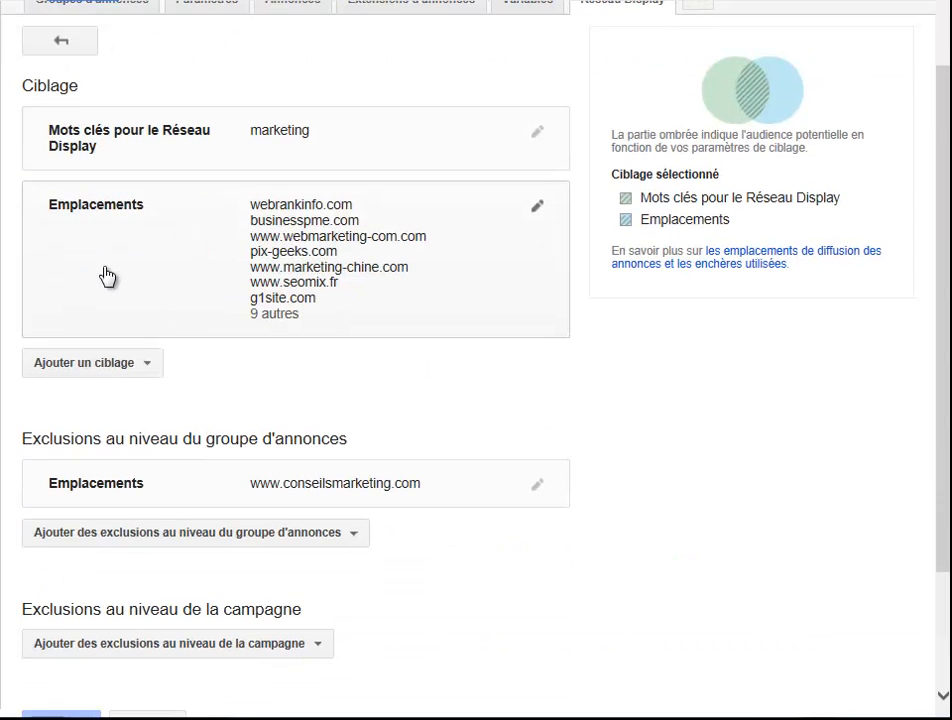
pyautogui.scroll(-2, 259, 268)
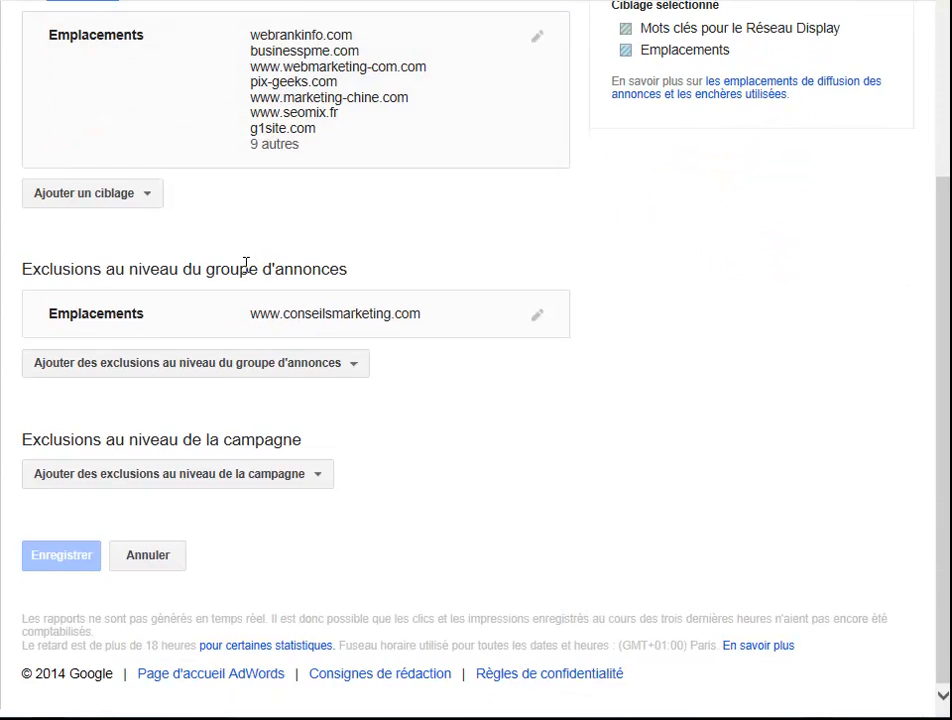
pyautogui.scroll(3, 249, 259)
# - Edit the ad group's placement targeting and search for placement ideas matching "marketing"
pyautogui.click(138, 358)
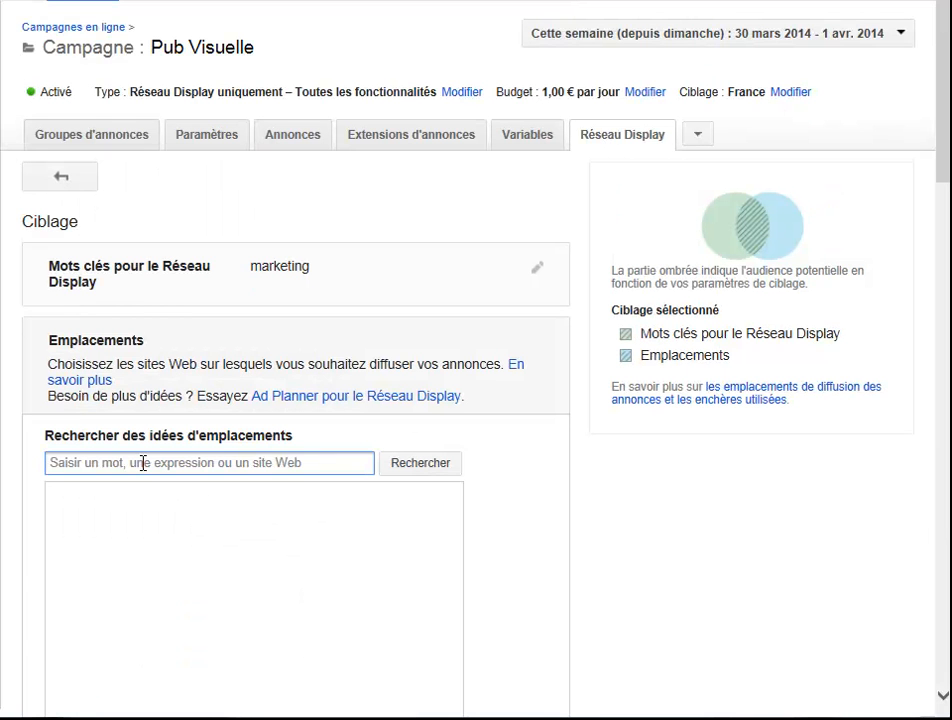
pyautogui.click(160, 465)
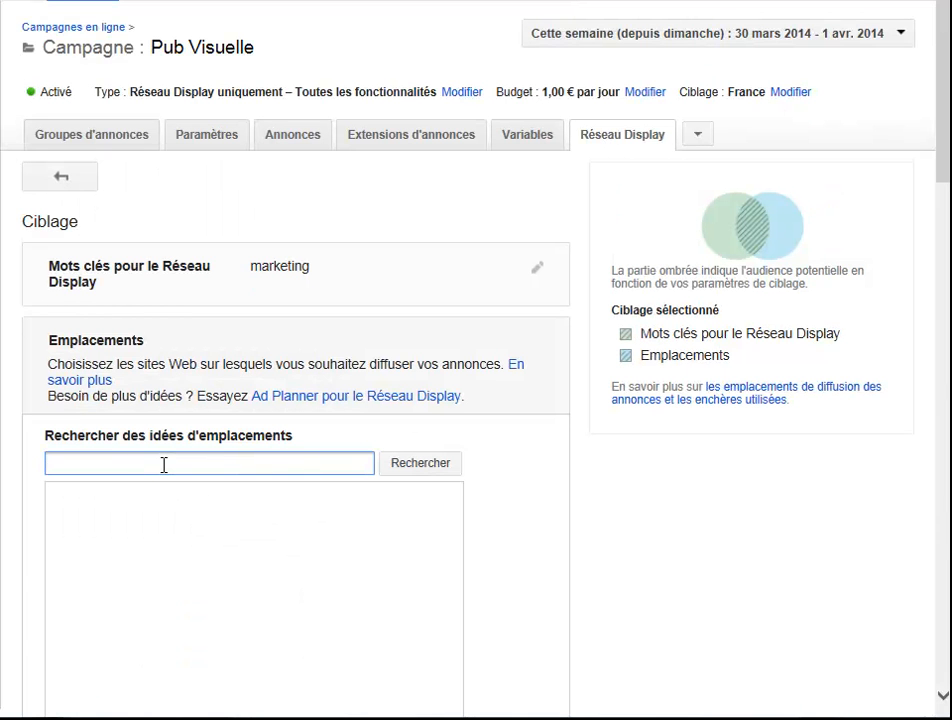
pyautogui.write('marketing')
pyautogui.press('Return')
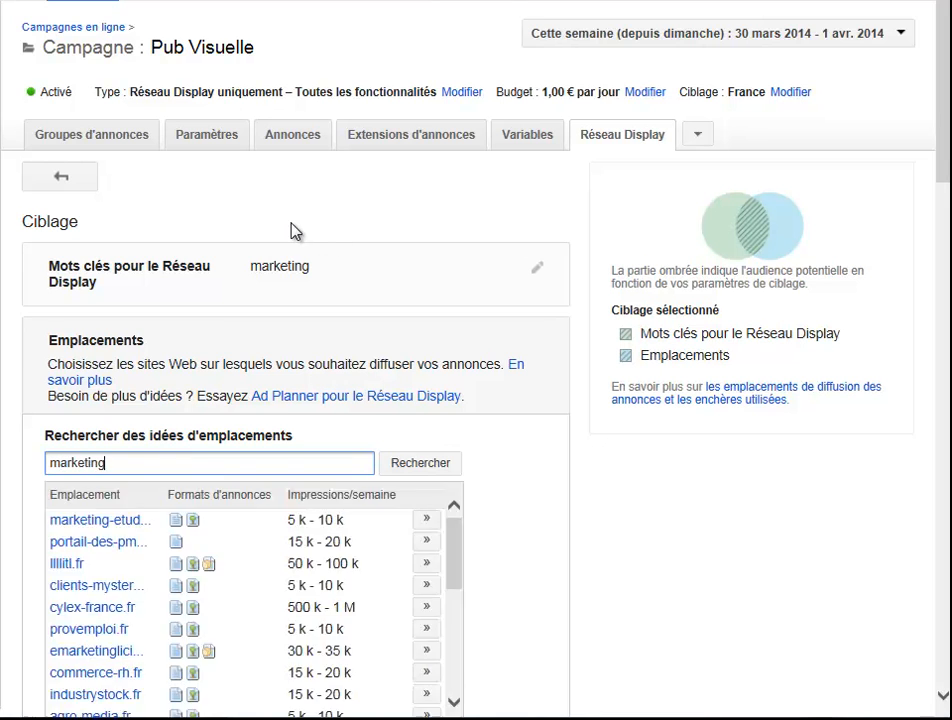
# - Add the first two suggested placements, marketing-etudiant.fr and portail-des-pme.fr, to the selected placements
pyautogui.scroll(-3, 431, 370)
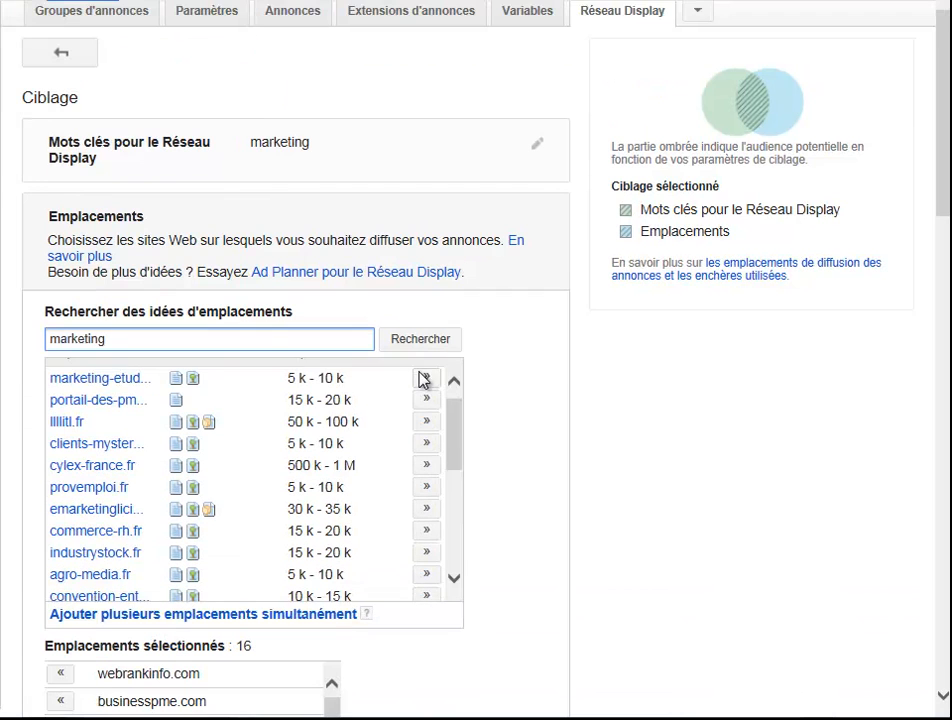
pyautogui.scroll(-1, 196, 436)
pyautogui.scroll(4, 157, 378)
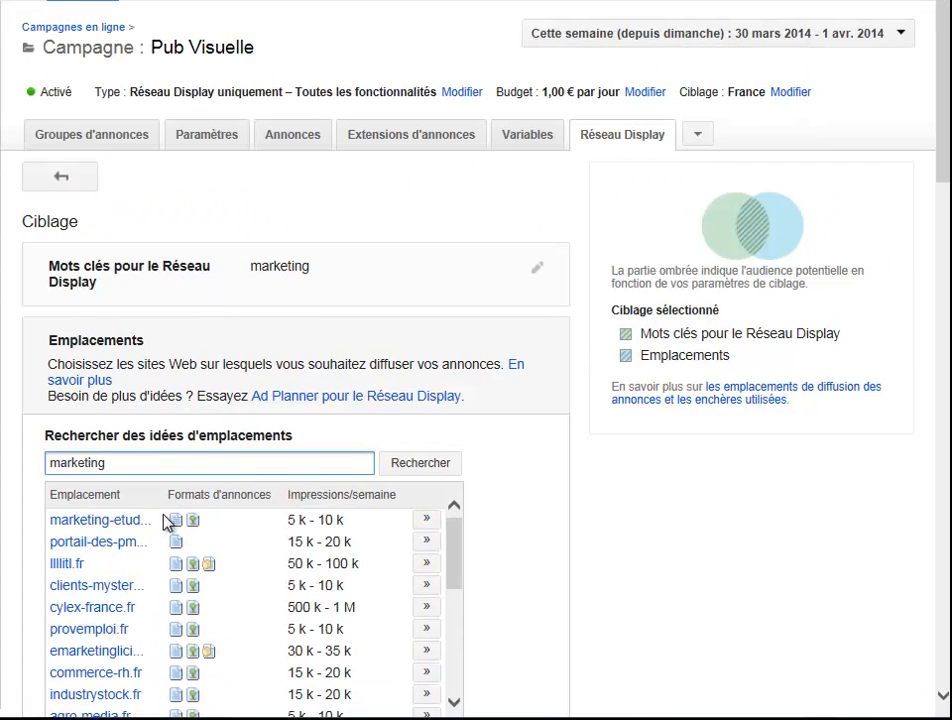
pyautogui.scroll(-4, 474, 510)
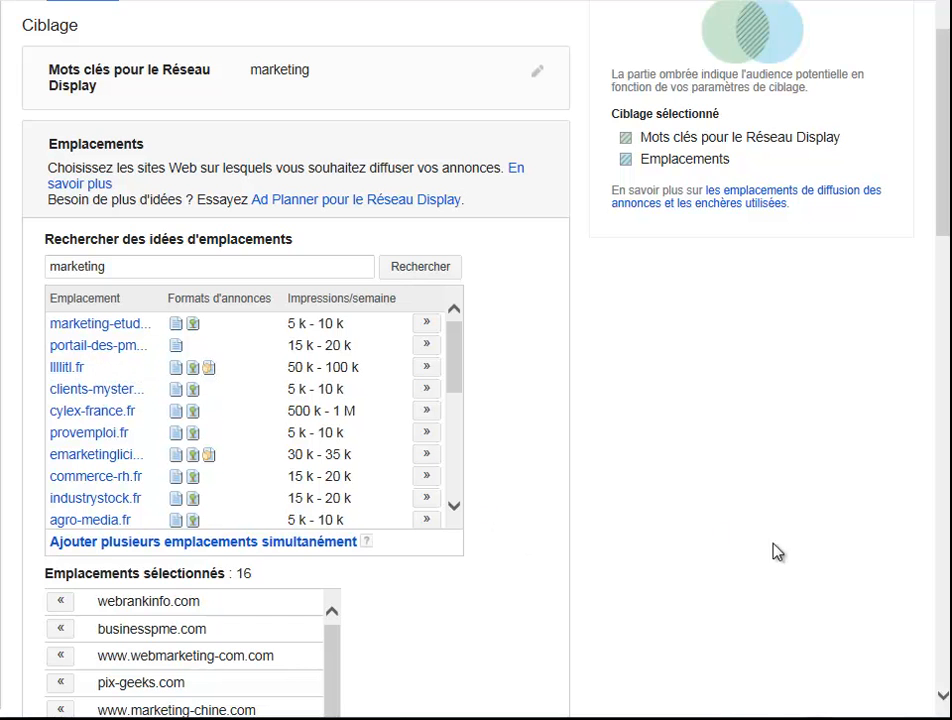
pyautogui.moveTo(947, 510); pyautogui.dragTo(951, 510)
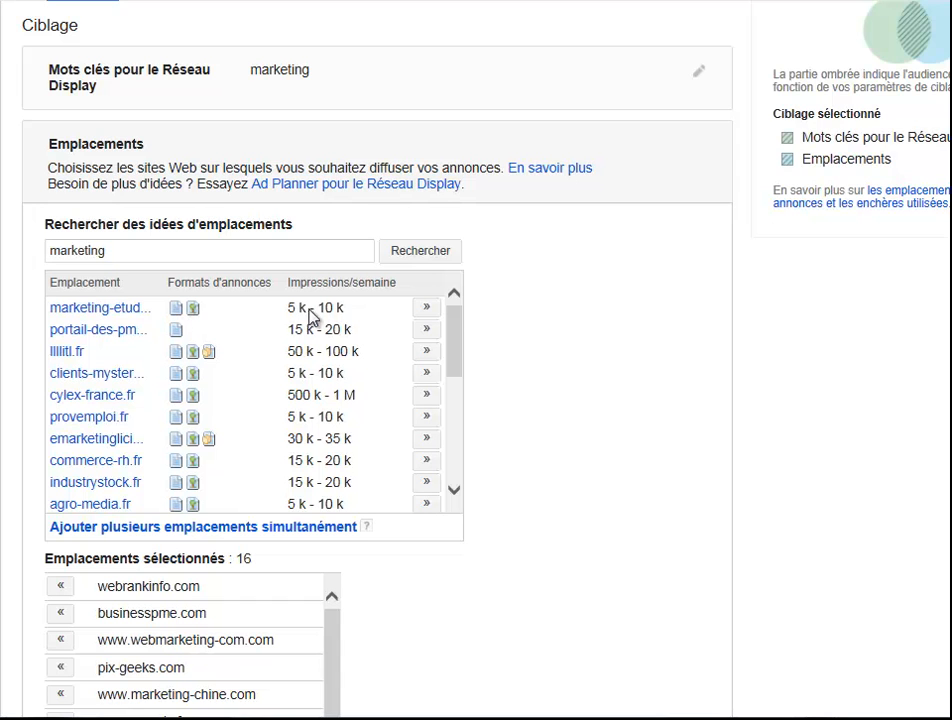
pyautogui.click(425, 309)
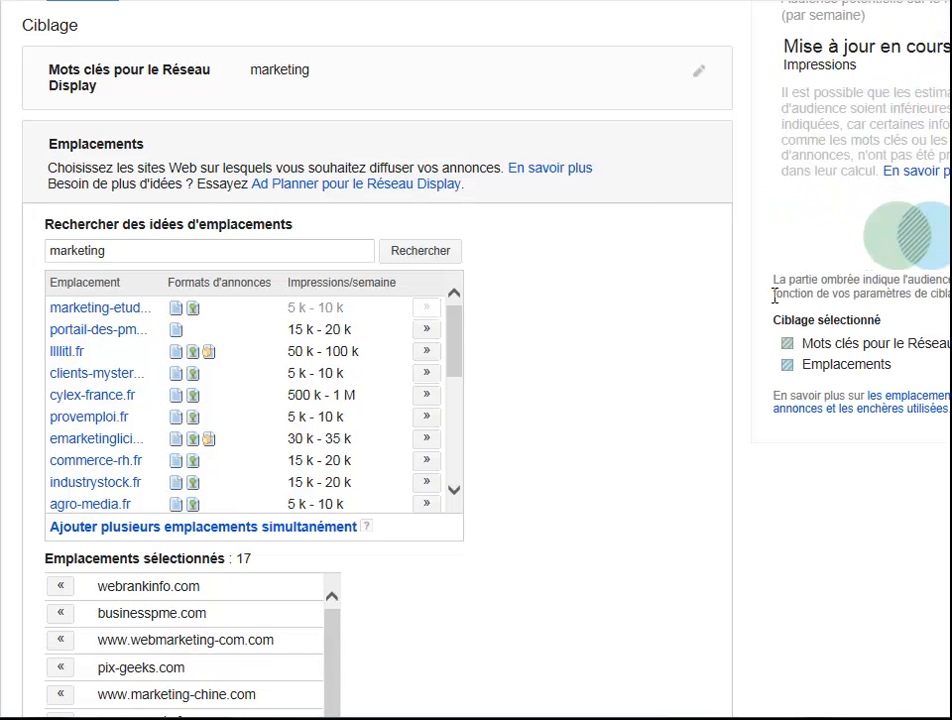
pyautogui.click(426, 331)
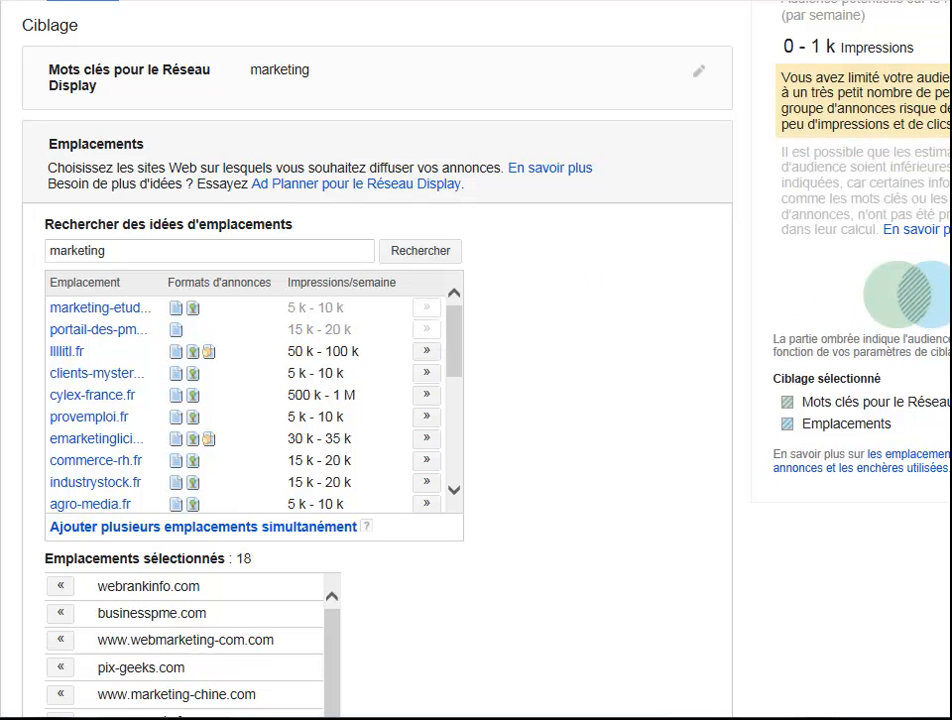
pyautogui.scroll(-1, 410, 485)
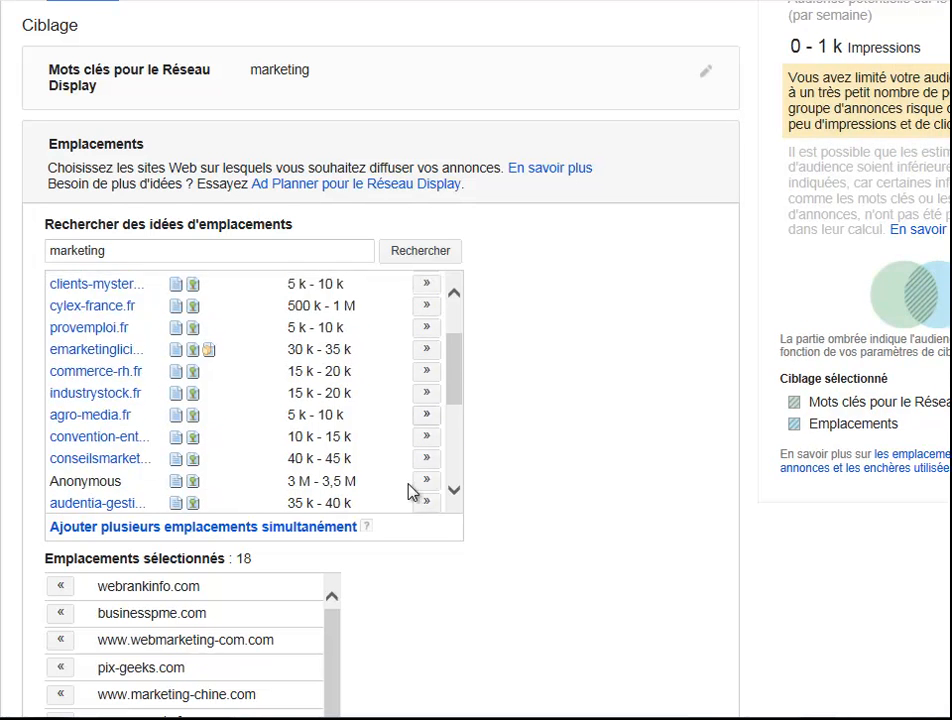
pyautogui.scroll(-5, 407, 480)
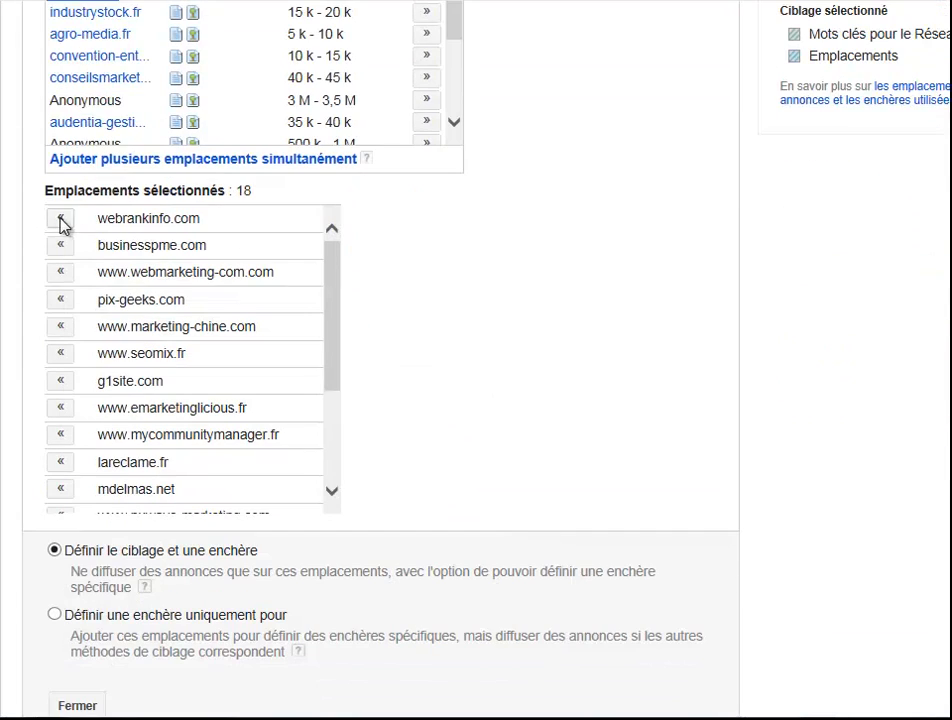
pyautogui.click(60, 300)
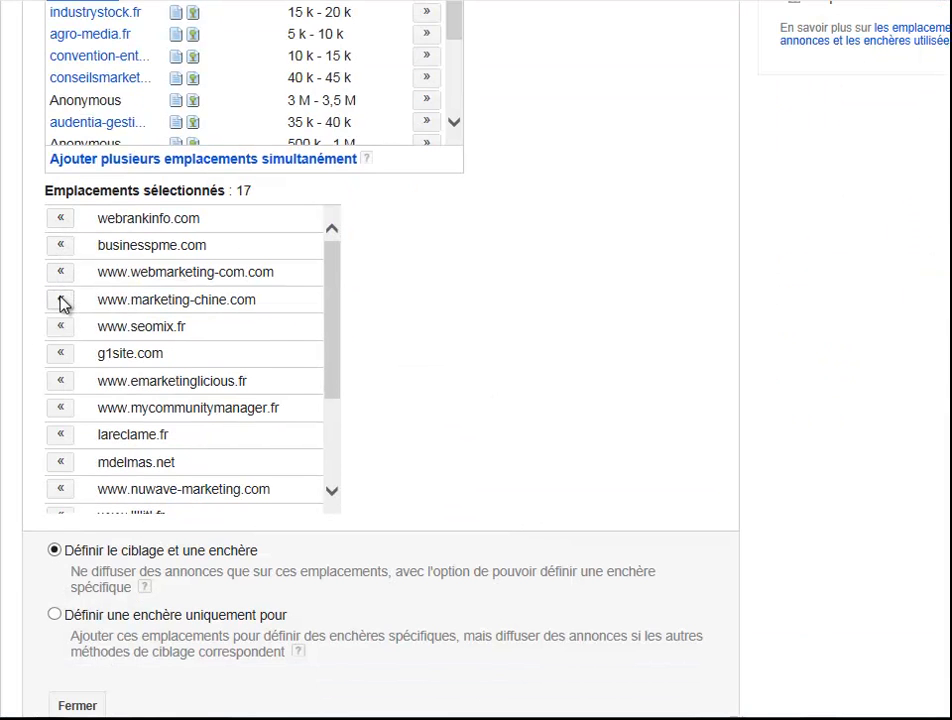
pyautogui.click(60, 300)
pyautogui.scroll(2, 193, 298)
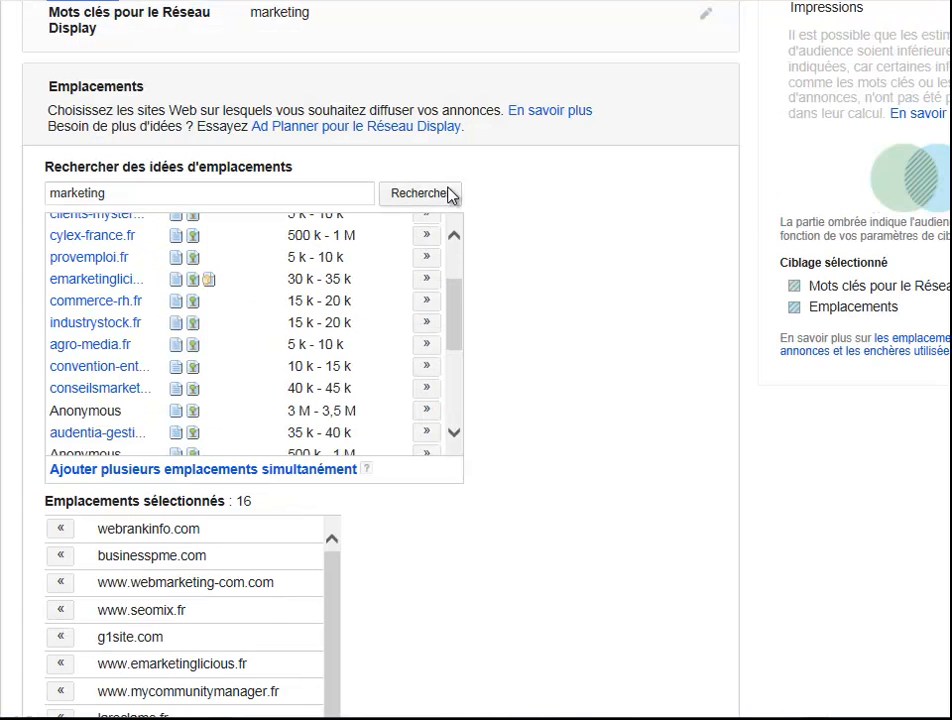
pyautogui.scroll(4, 457, 291)
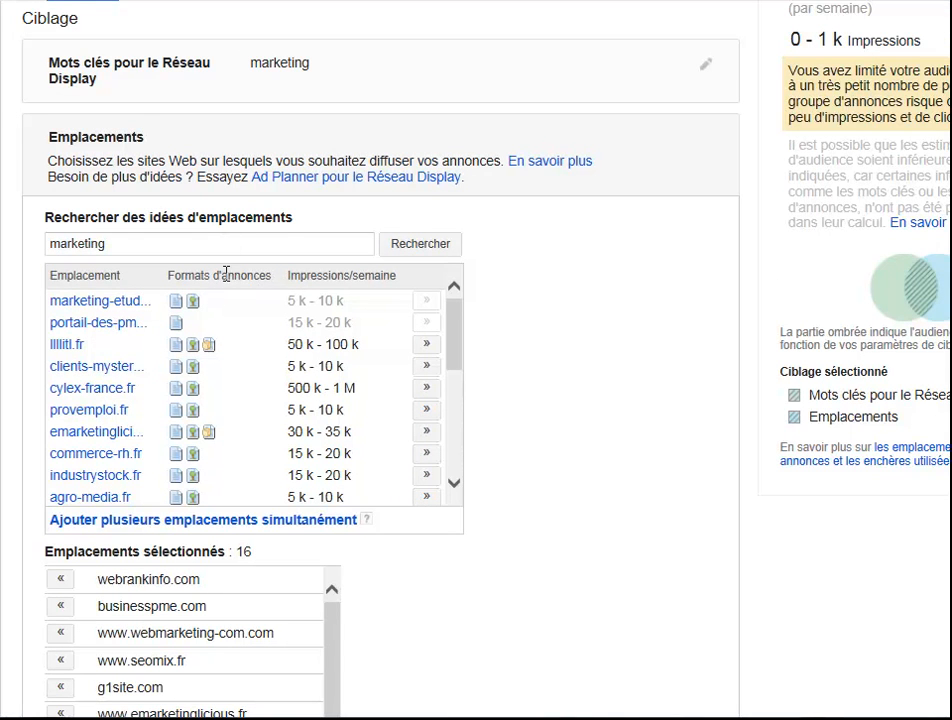
# - Open the Ad Planner for the Display Network in a new browser tab and switch to it
pyautogui.rightClick(343, 181)
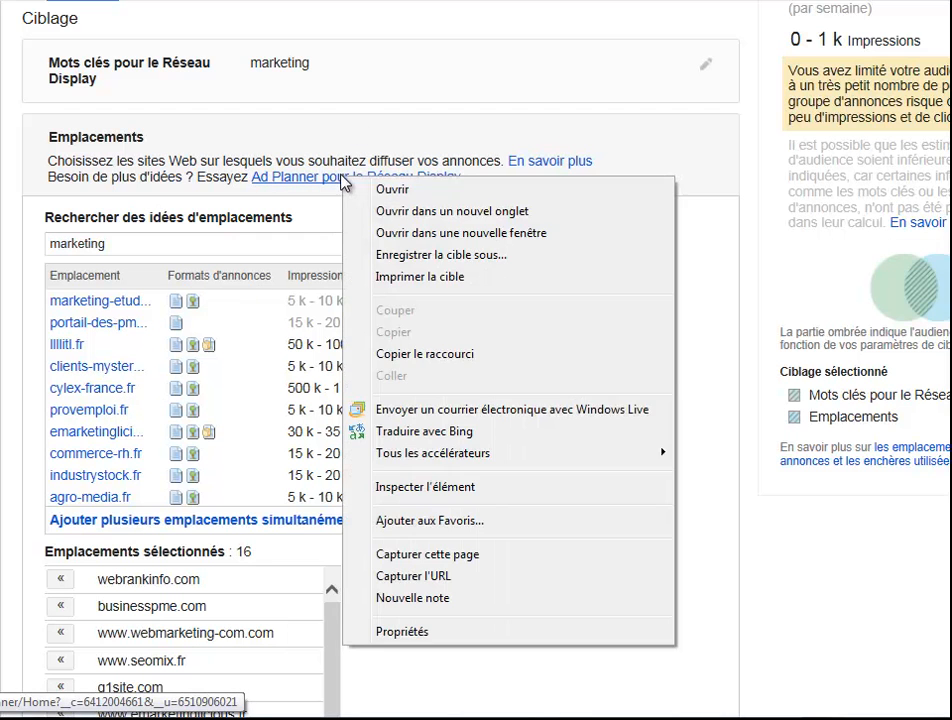
pyautogui.click(391, 210)
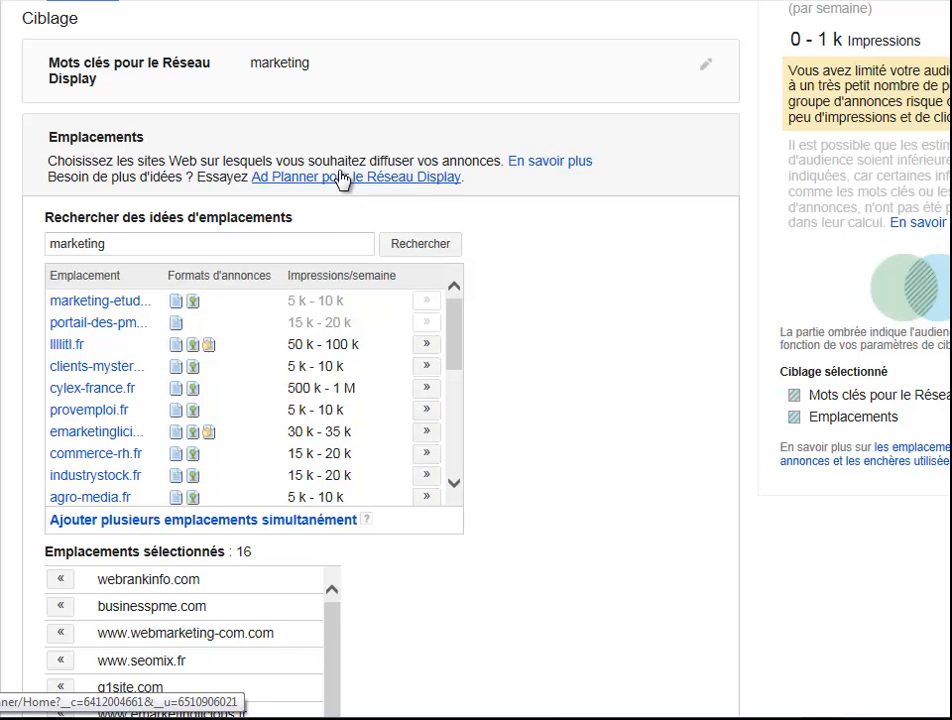
pyautogui.hotkey('ctrl', 'Tab')
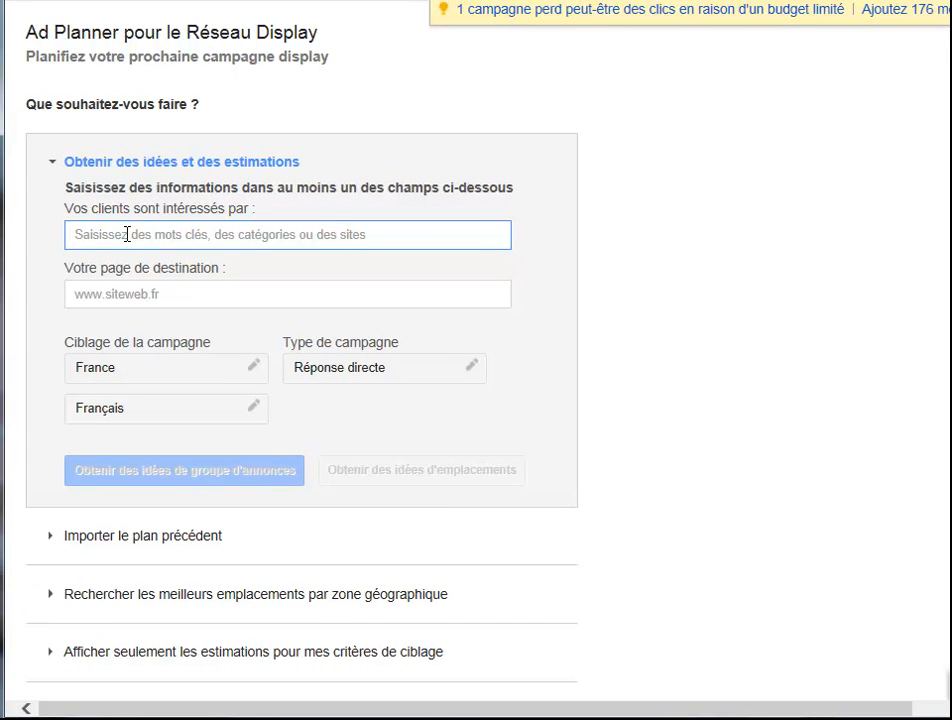
# - Get ad group ideas for customers interested in "webmarketing", leaving the landing page empty
pyautogui.write('webmarketing')
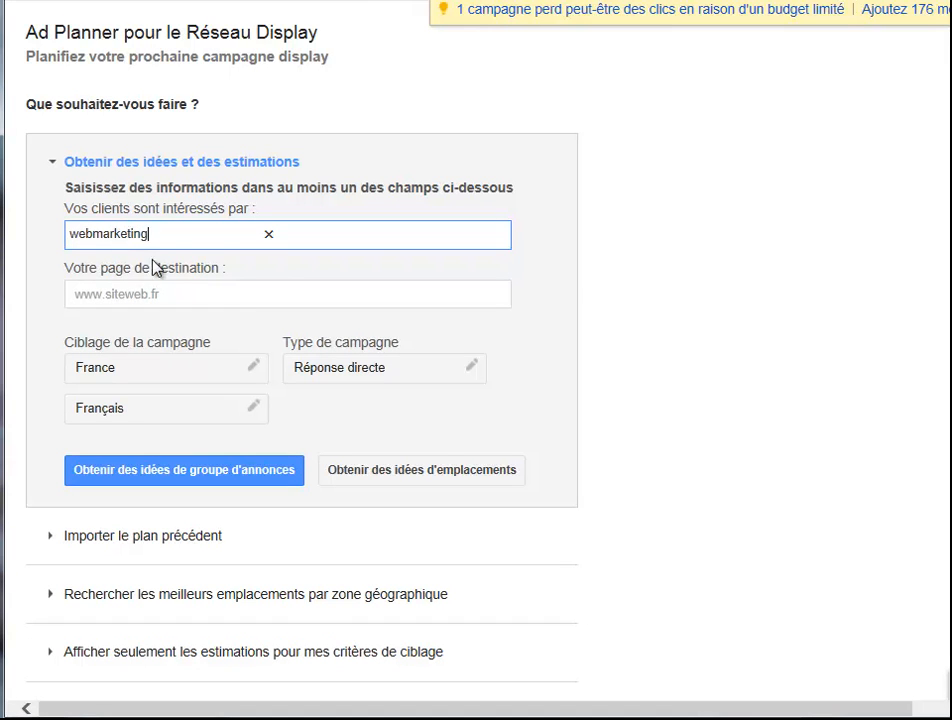
pyautogui.click(219, 300)
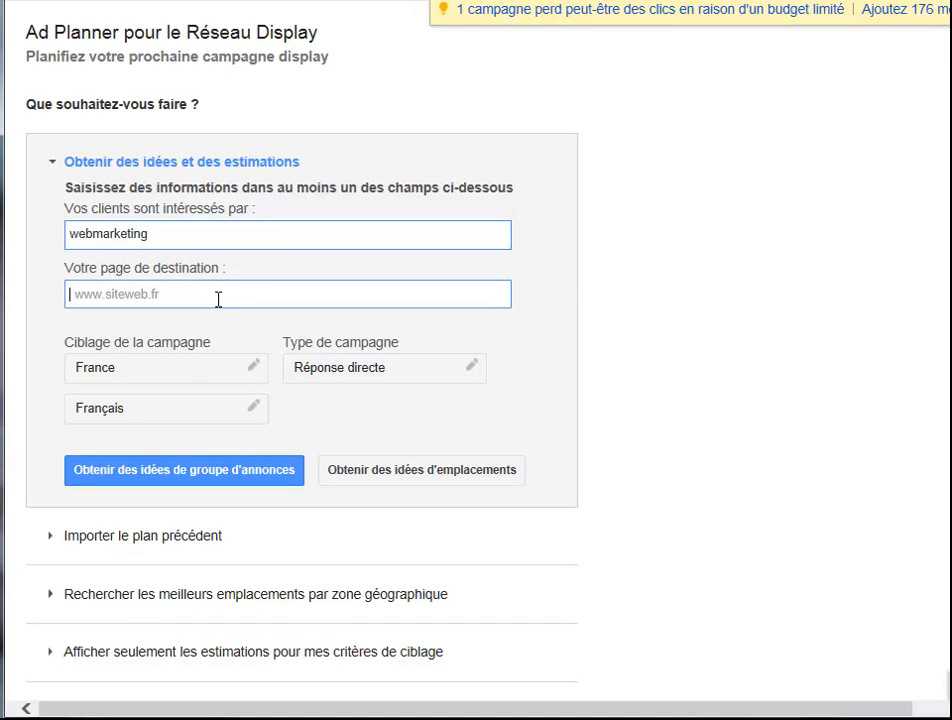
pyautogui.click(208, 477)
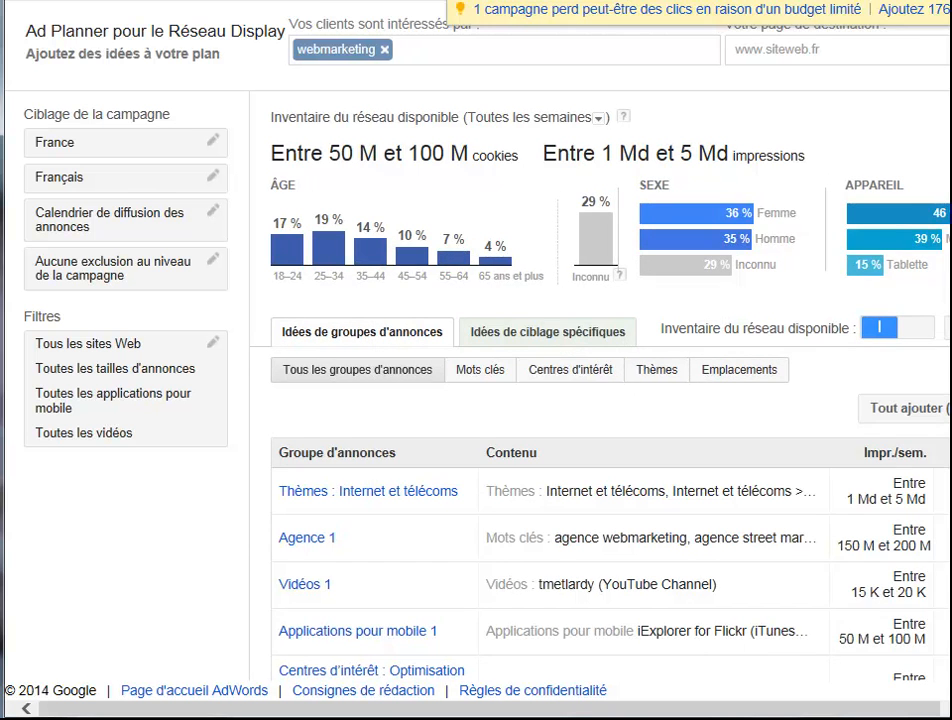
# - Browse the ad group ideas and narrow them to placements on websites only
pyautogui.scroll(-6, 600, 450)
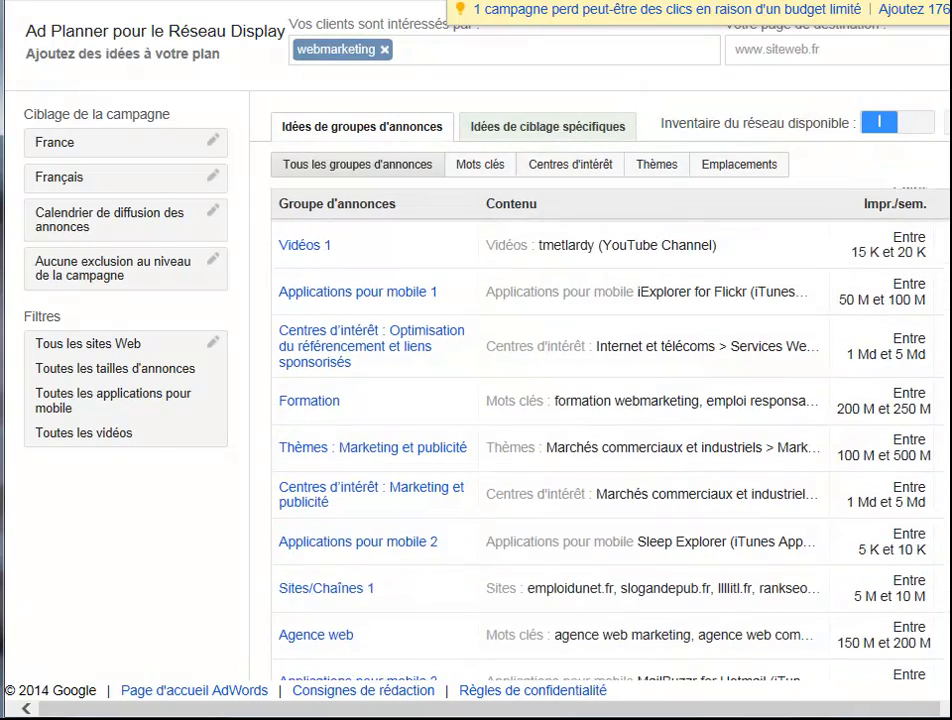
pyautogui.scroll(-8, 281, 594)
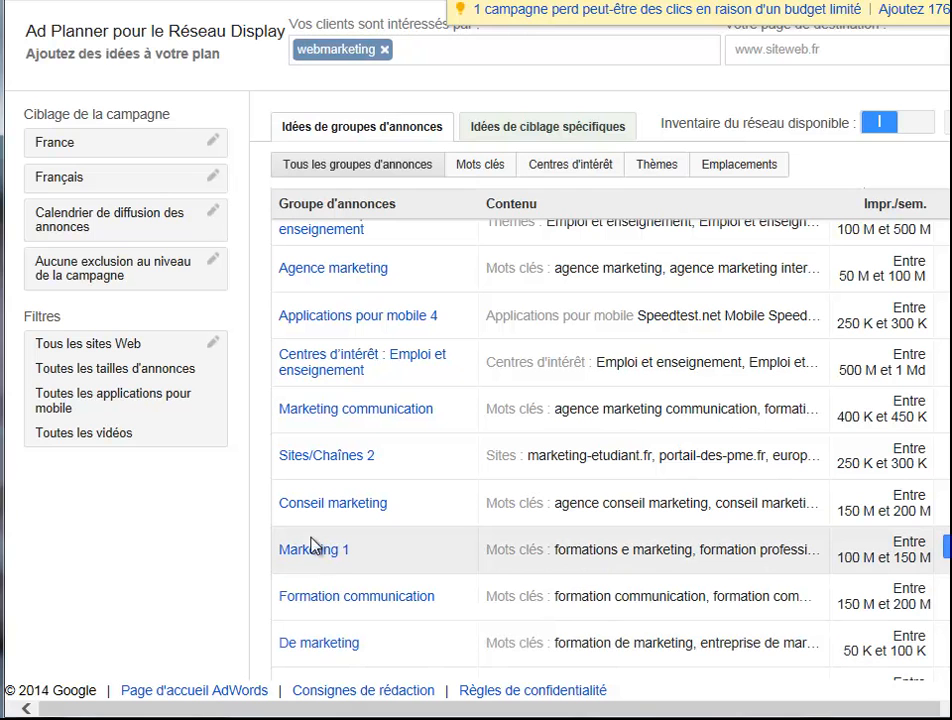
pyautogui.click(310, 552)
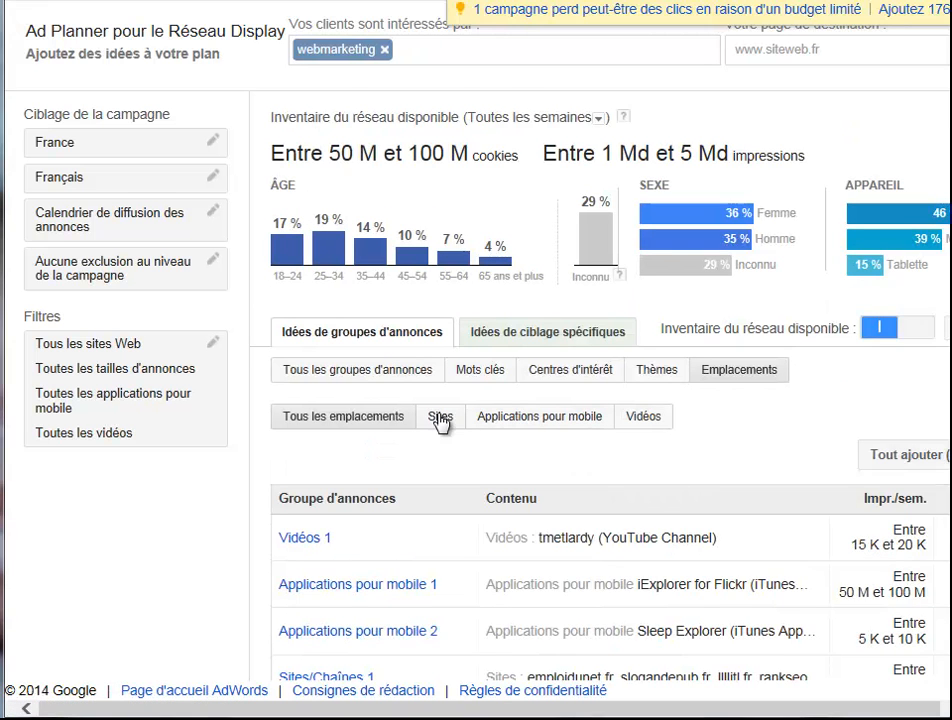
pyautogui.click(441, 418)
pyautogui.scroll(-2, 506, 427)
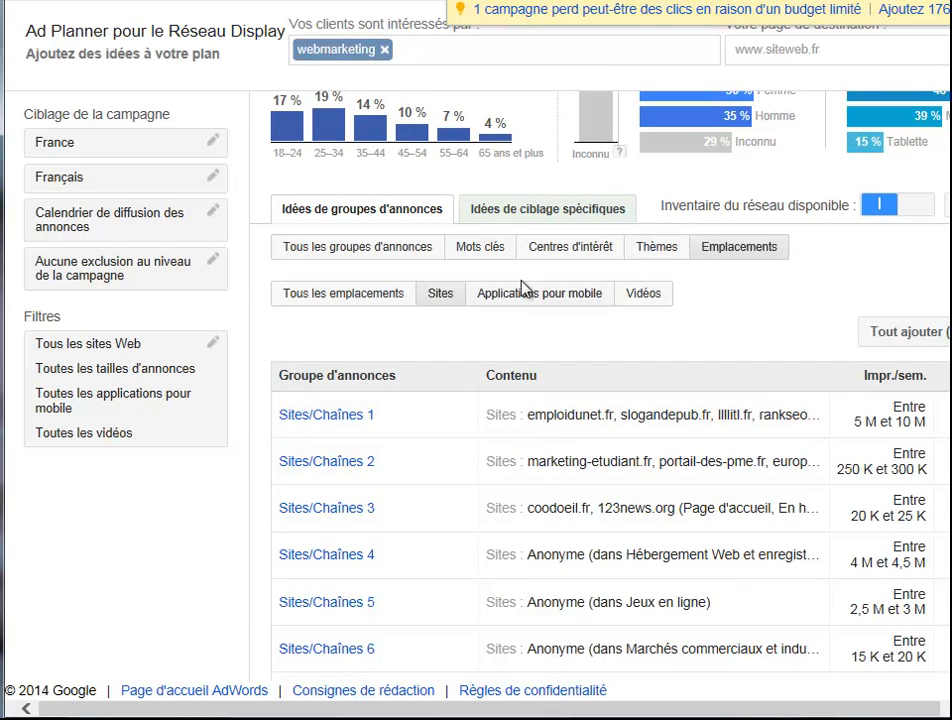
# - Open the Sites/Chaînes 1 ad group idea and review its websites' ad formats, relevance and weekly impressions
pyautogui.click(334, 418)
pyautogui.scroll(-3, 585, 380)
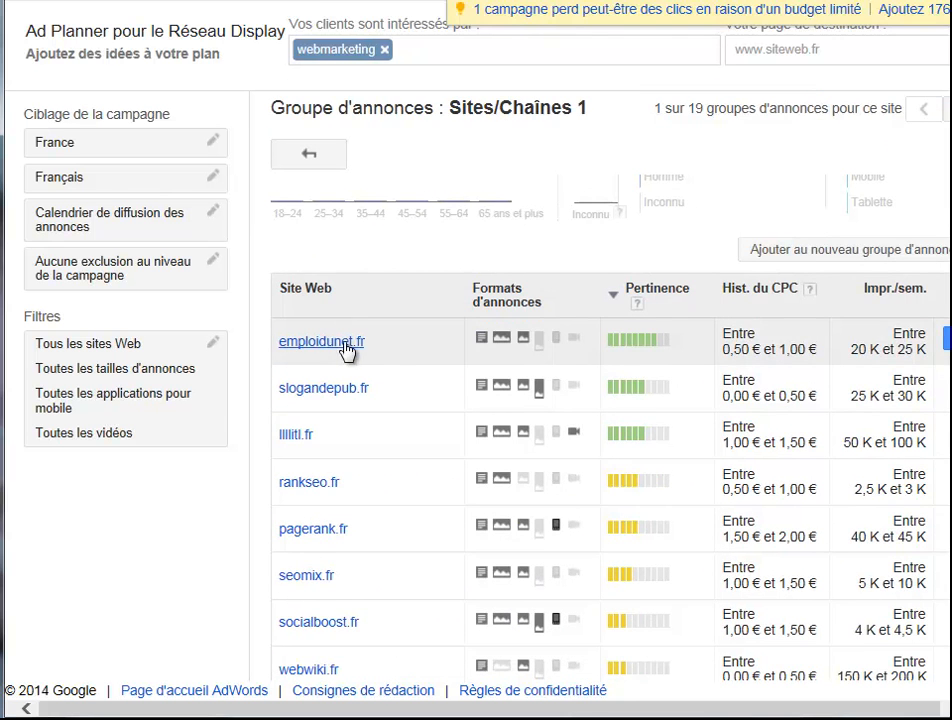
pyautogui.scroll(-2, 348, 352)
pyautogui.scroll(-2, 352, 348)
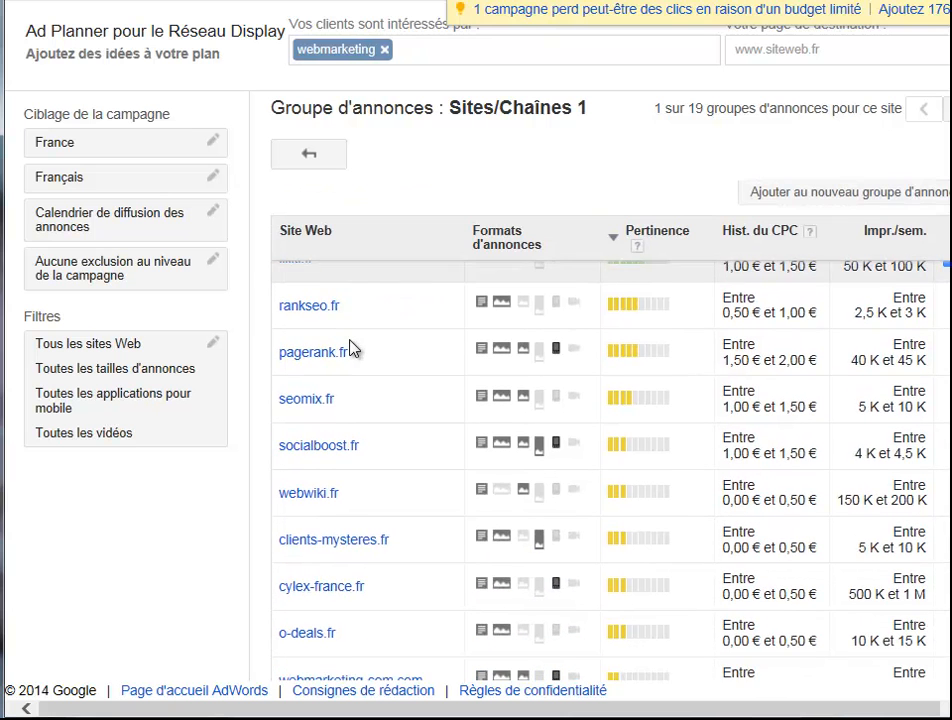
pyautogui.scroll(4, 352, 348)
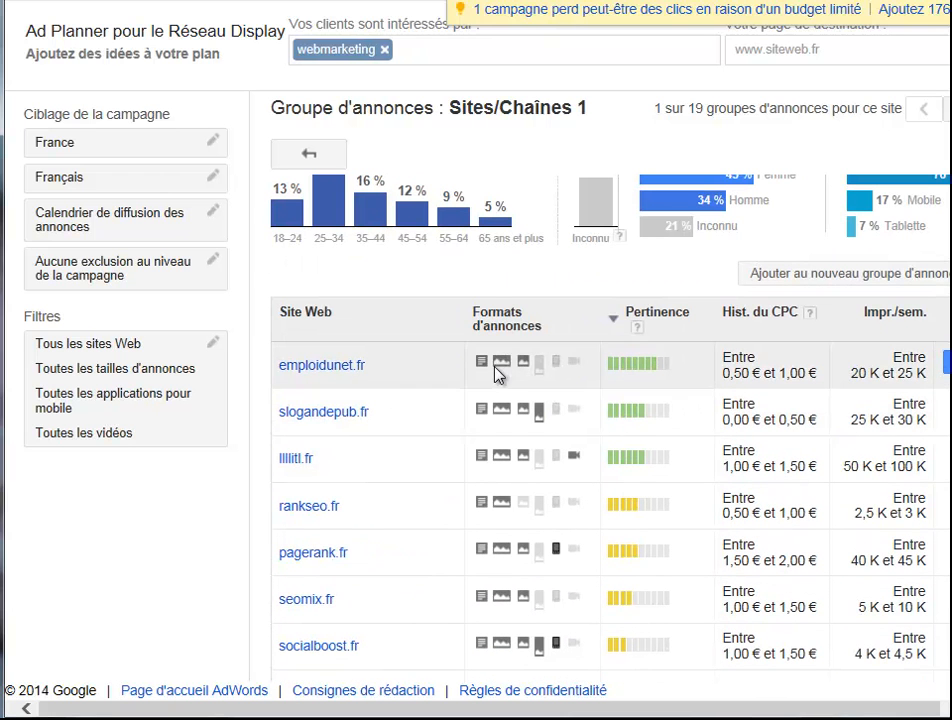
pyautogui.moveTo(505, 365)
pyautogui.scroll(-5, 912, 395)
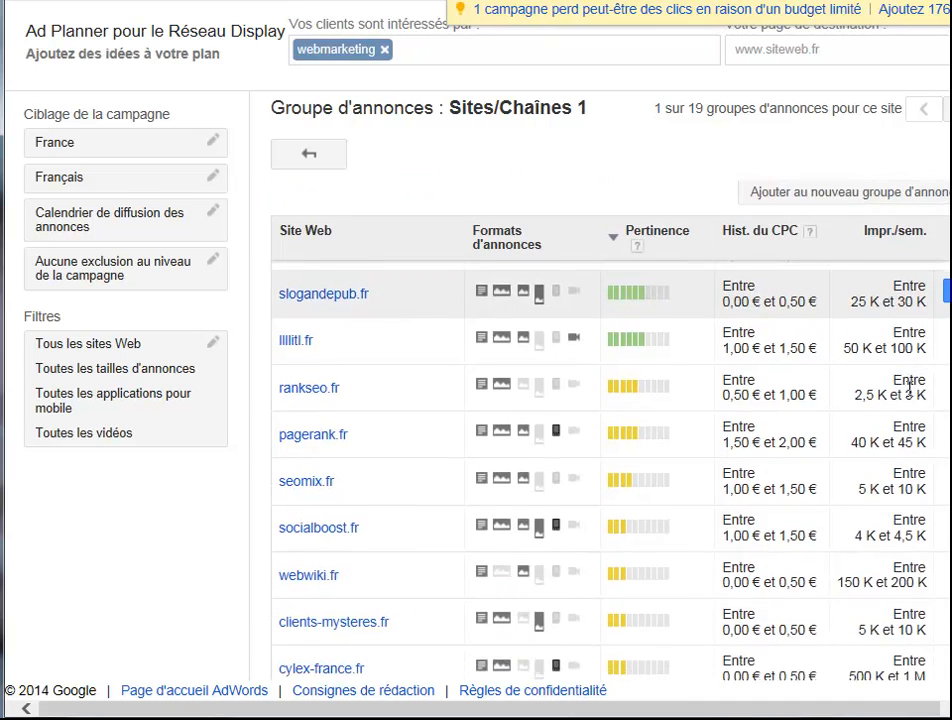
pyautogui.scroll(-3, 910, 390)
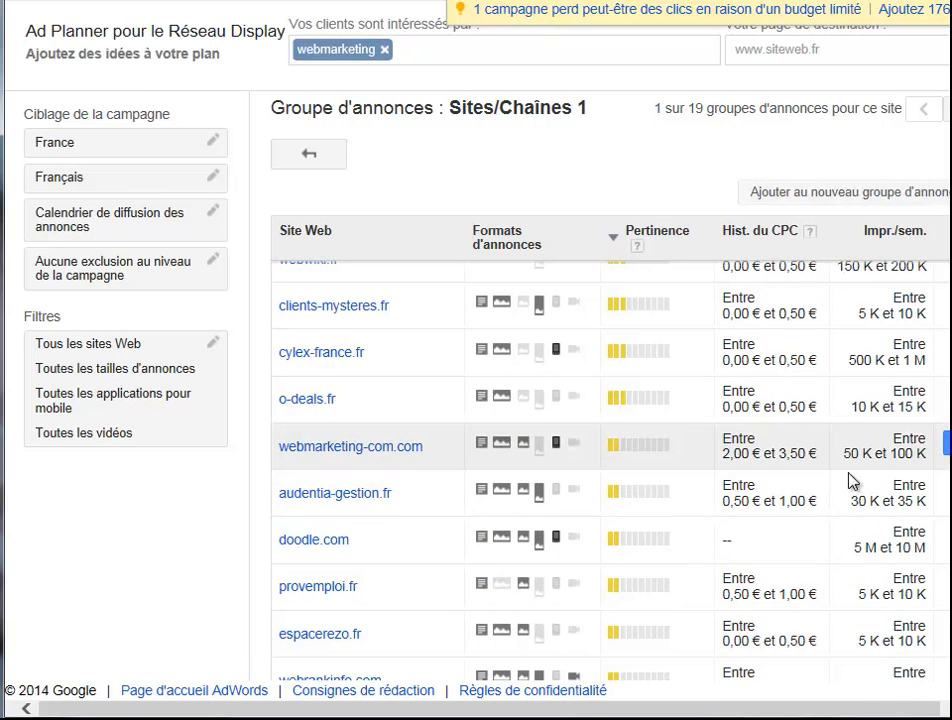
# - Compare webmarketing-com.com's historical CPC and impressions with the group's other sites, and check the group's audience age breakdown
pyautogui.moveTo(722, 456); pyautogui.dragTo(793, 468)
pyautogui.scroll(-3, 780, 472)
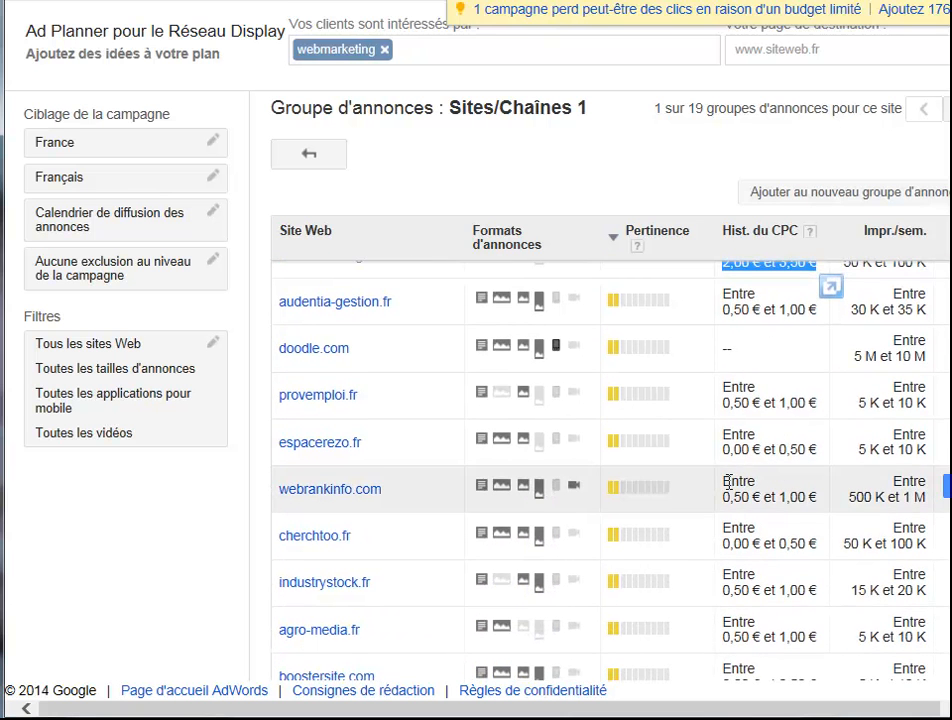
pyautogui.scroll(-5, 729, 484)
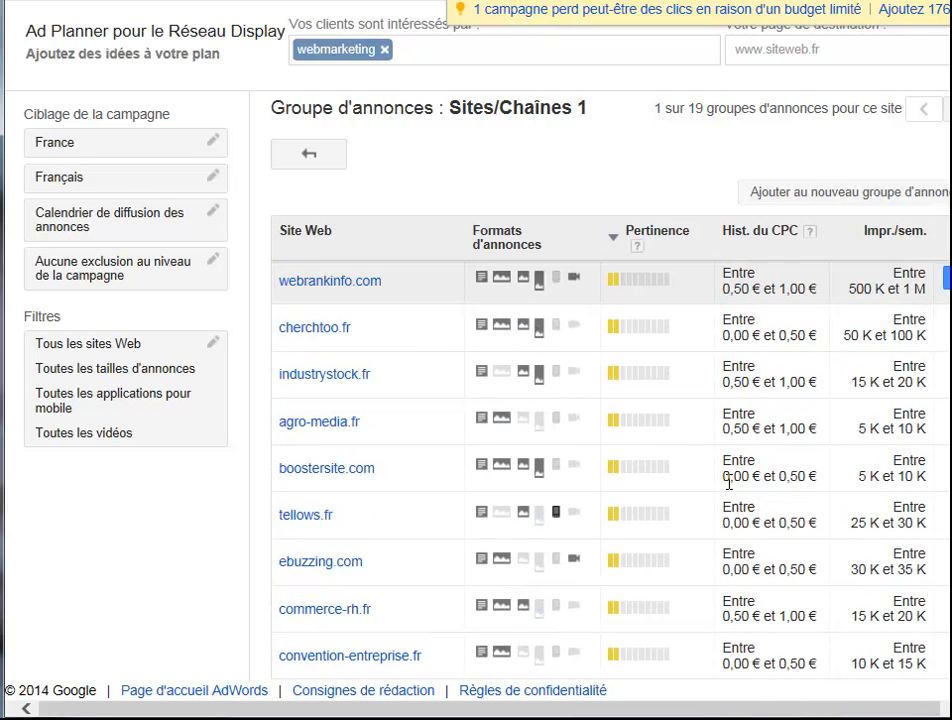
pyautogui.scroll(10, 866, 511)
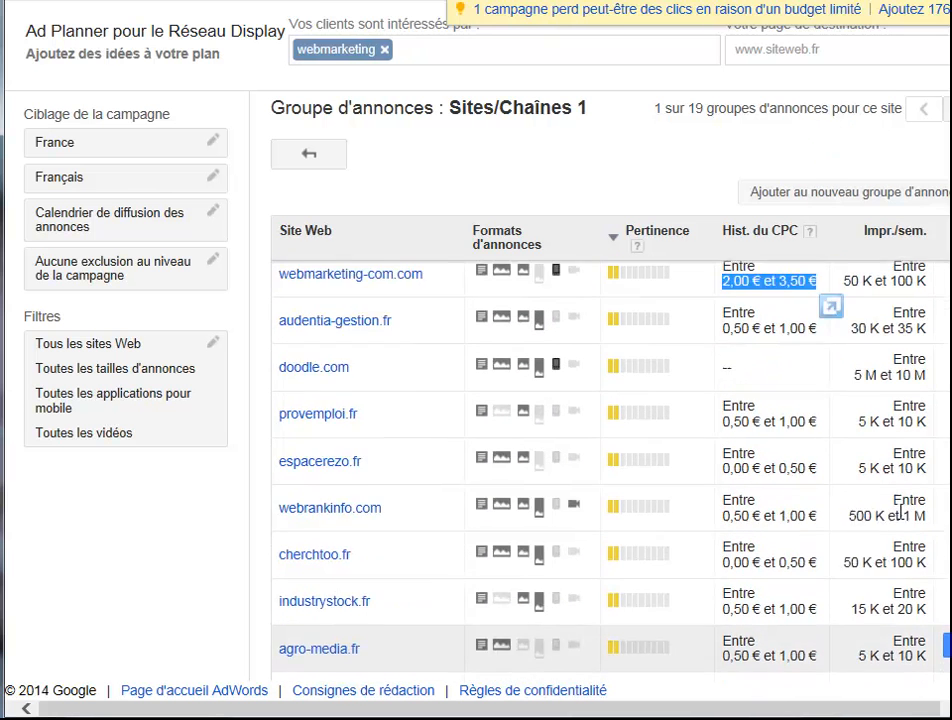
pyautogui.scroll(-10, 866, 490)
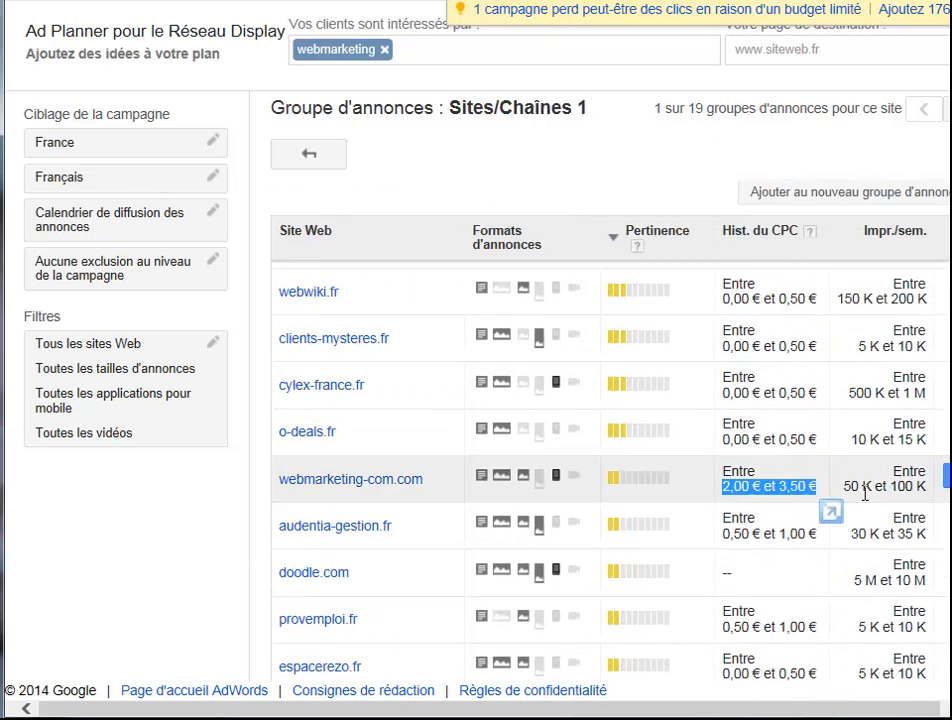
pyautogui.scroll(10, 795, 505)
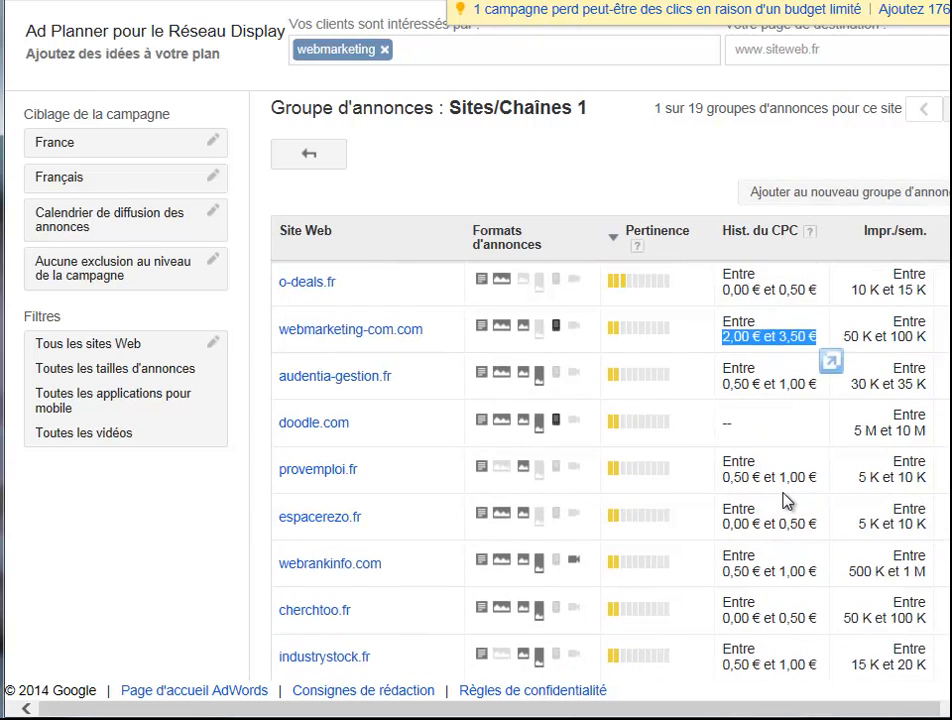
pyautogui.moveTo(392, 326)
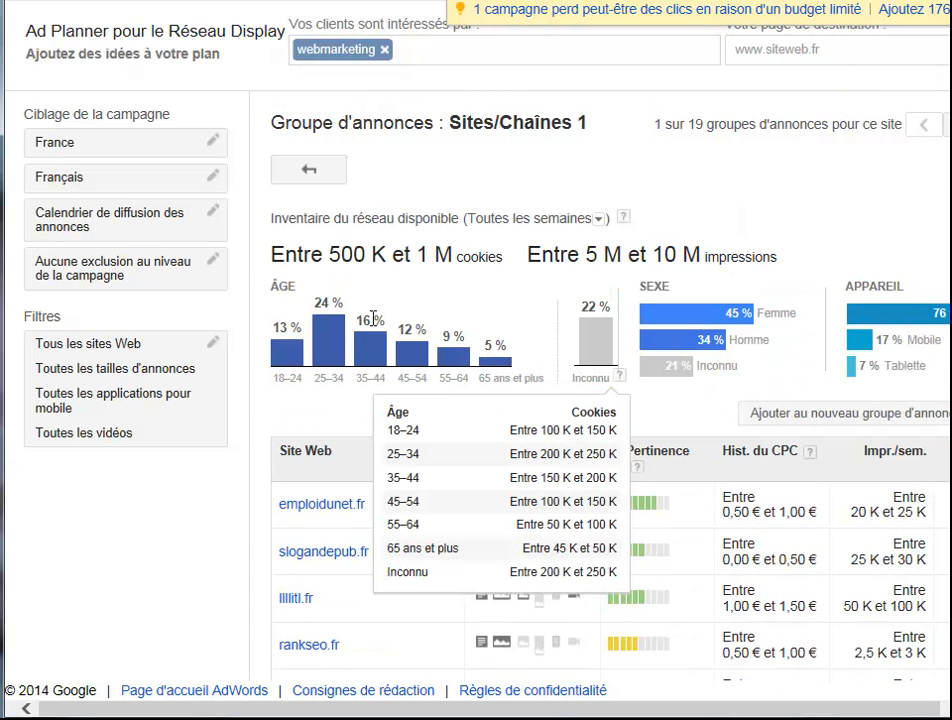
pyautogui.scroll(-2, 605, 440)
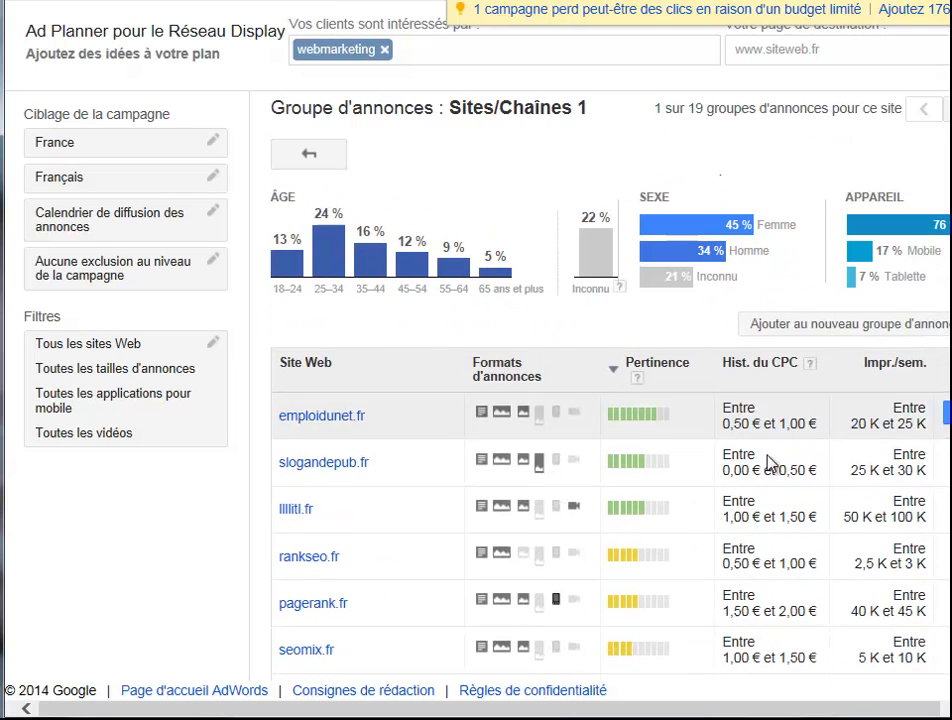
# - Add seomix.fr to the plan, check the plan's audience figures by sex and age, and open the plan for review
pyautogui.scroll(-5, 945, 420)
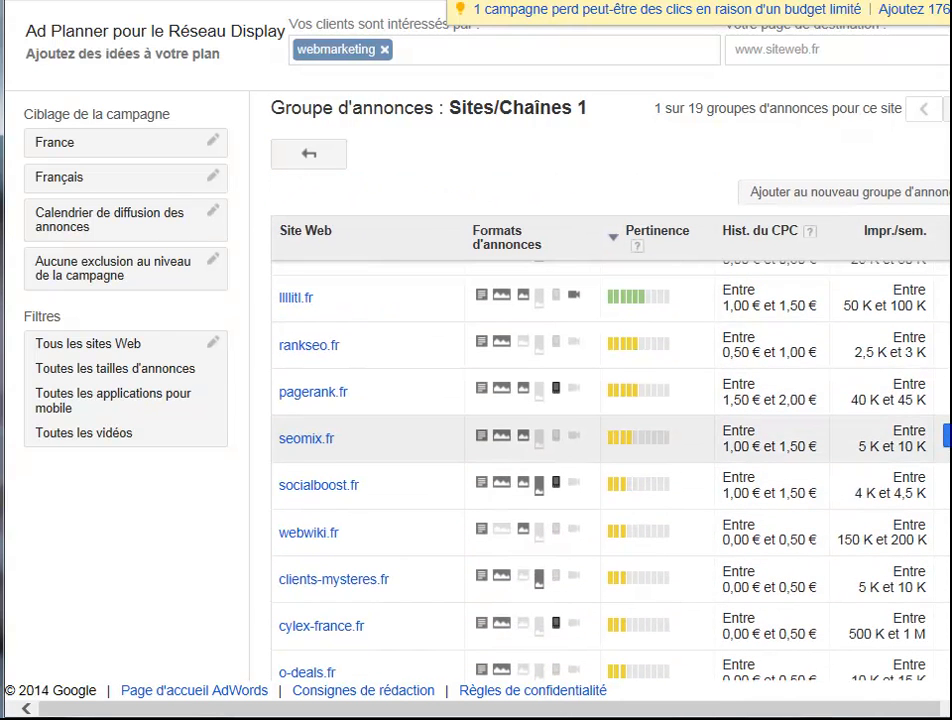
pyautogui.moveTo(851, 709); pyautogui.dragTo(946, 318)
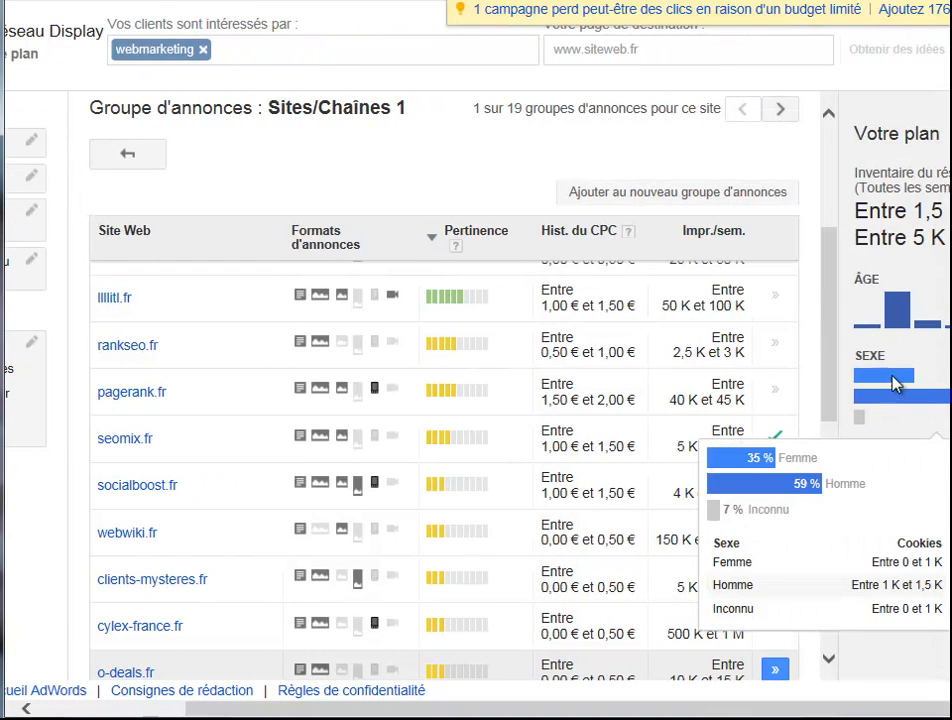
pyautogui.moveTo(896, 306)
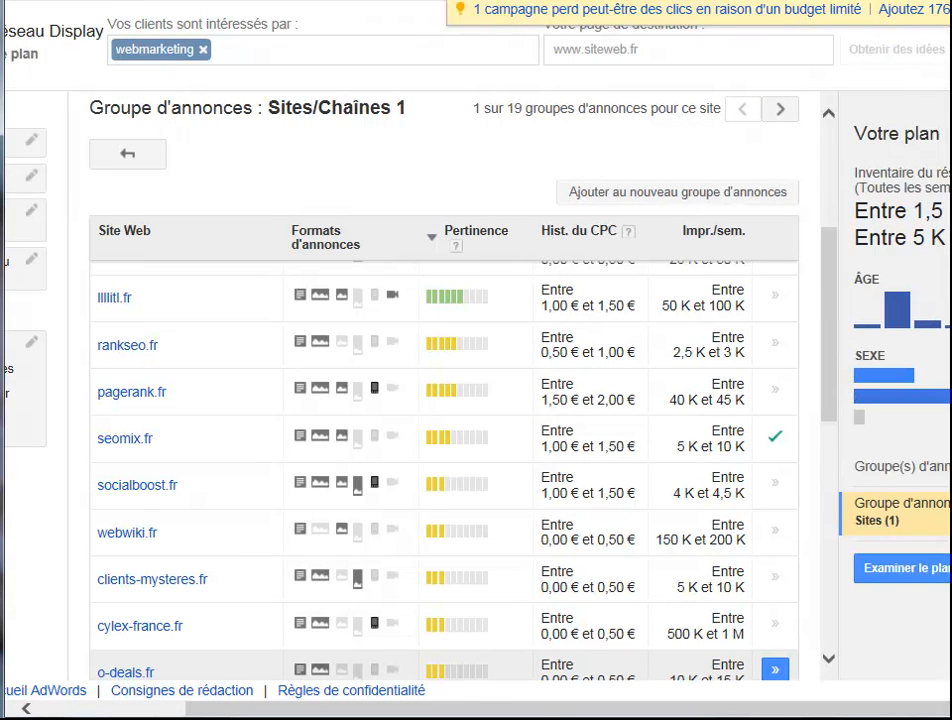
pyautogui.click(912, 578)
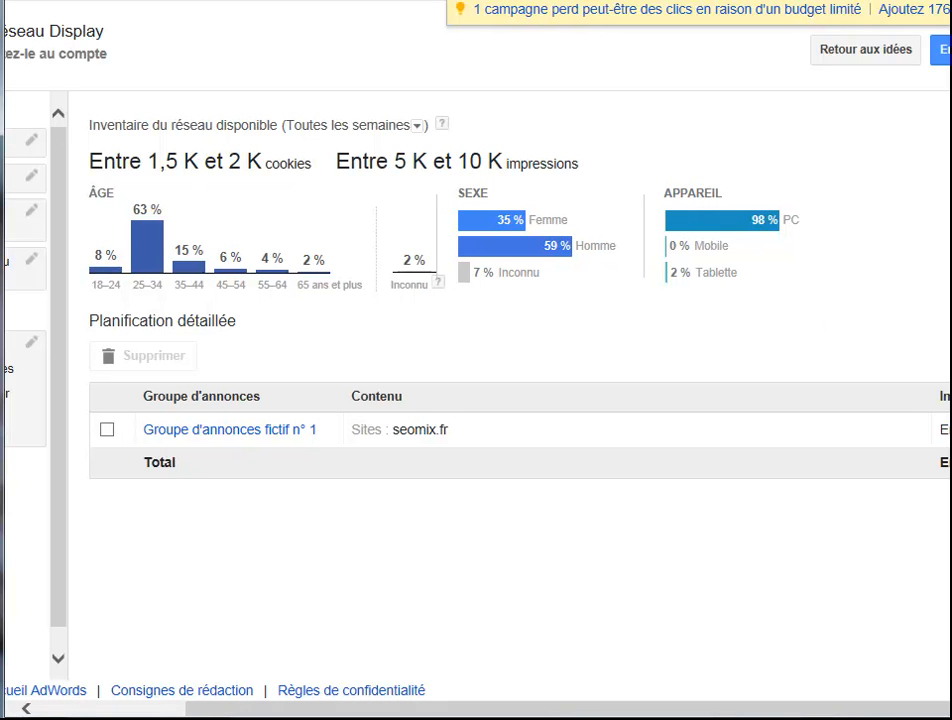
# - Return to the ideas, open the Sites/Chaînes 2 ad group and review all of its suggested websites
pyautogui.click(846, 58)
pyautogui.scroll(-4, 700, 280)
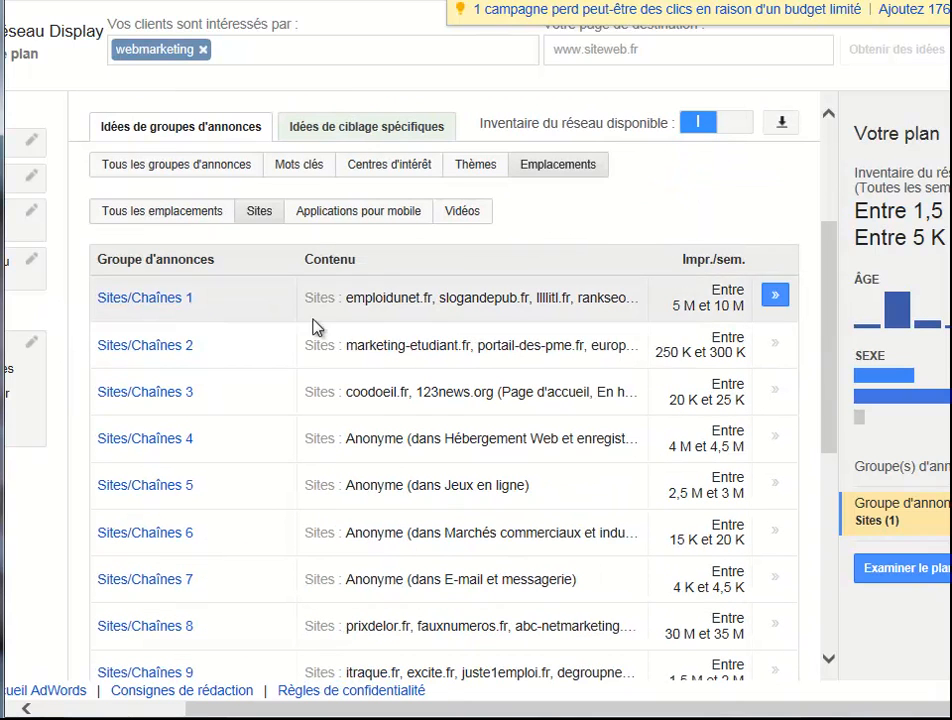
pyautogui.click(157, 346)
pyautogui.scroll(-3, 548, 365)
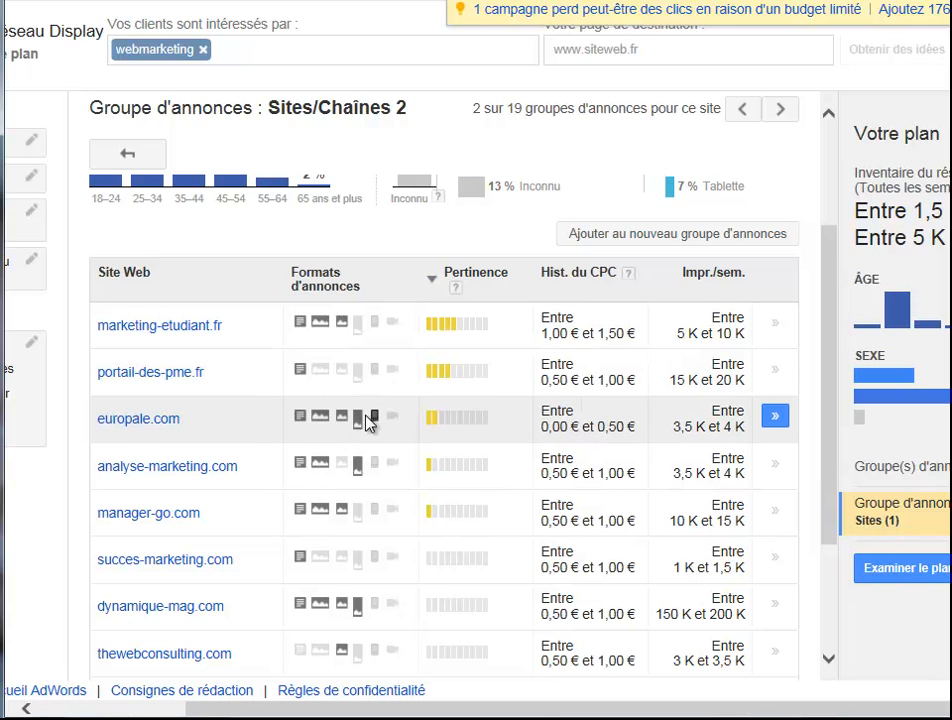
pyautogui.scroll(-2, 232, 425)
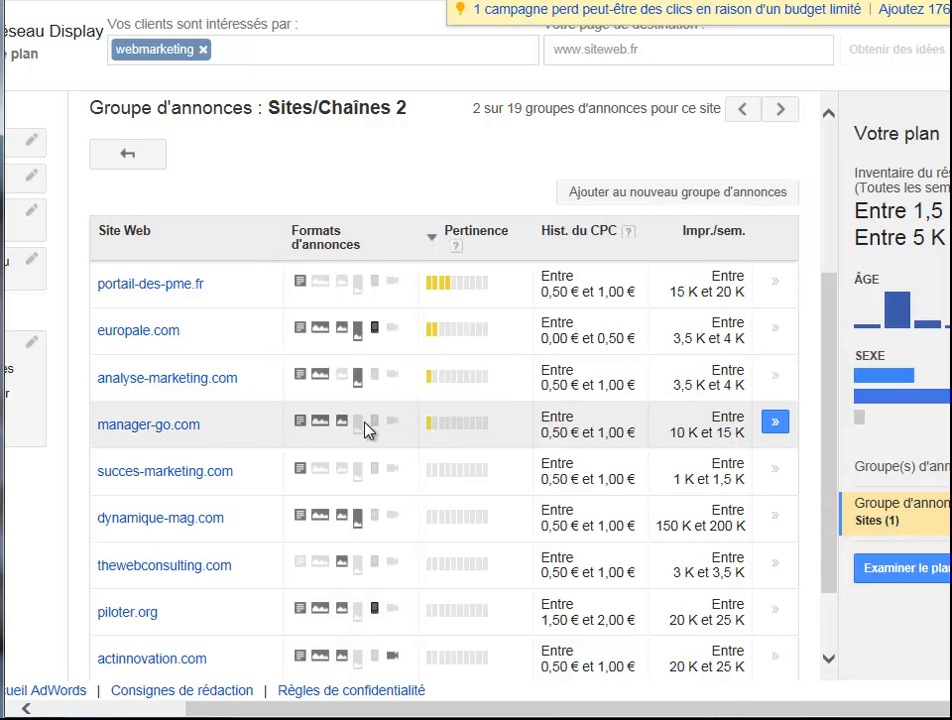
pyautogui.scroll(-2, 305, 444)
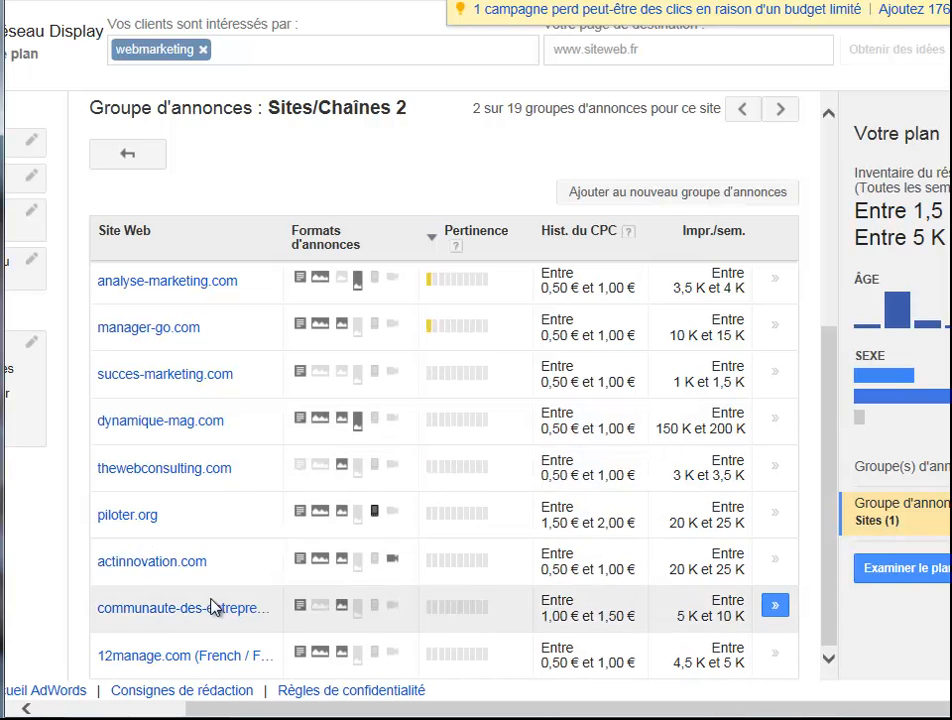
pyautogui.scroll(5, 319, 548)
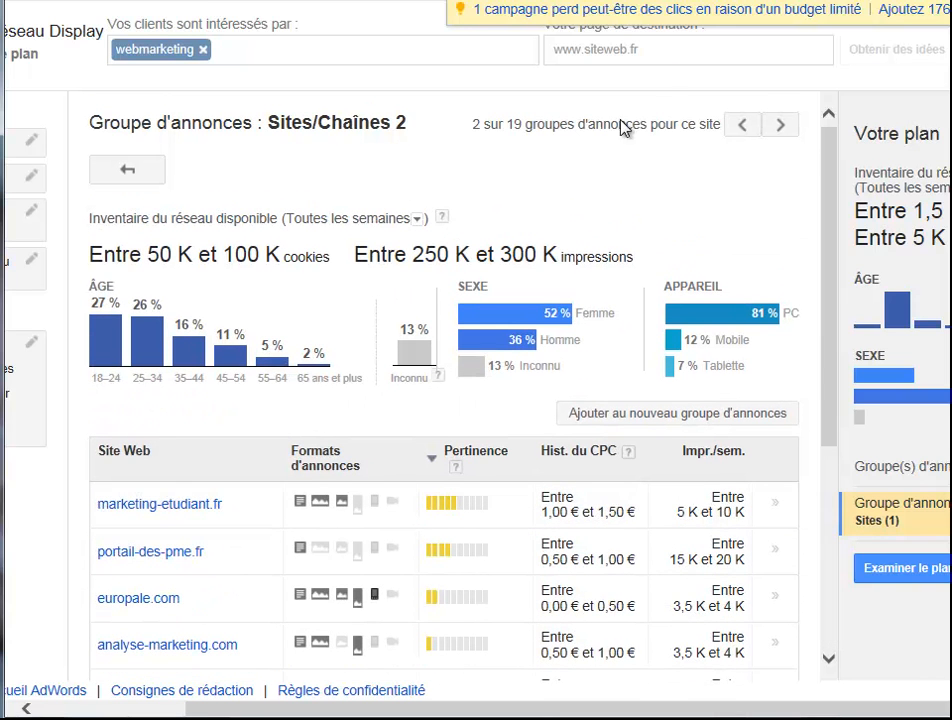
# - Switch back to the Pub Visuelle campaign's targeting page and review the placement ideas, selected placements and targeting options
pyautogui.click(202, 49)
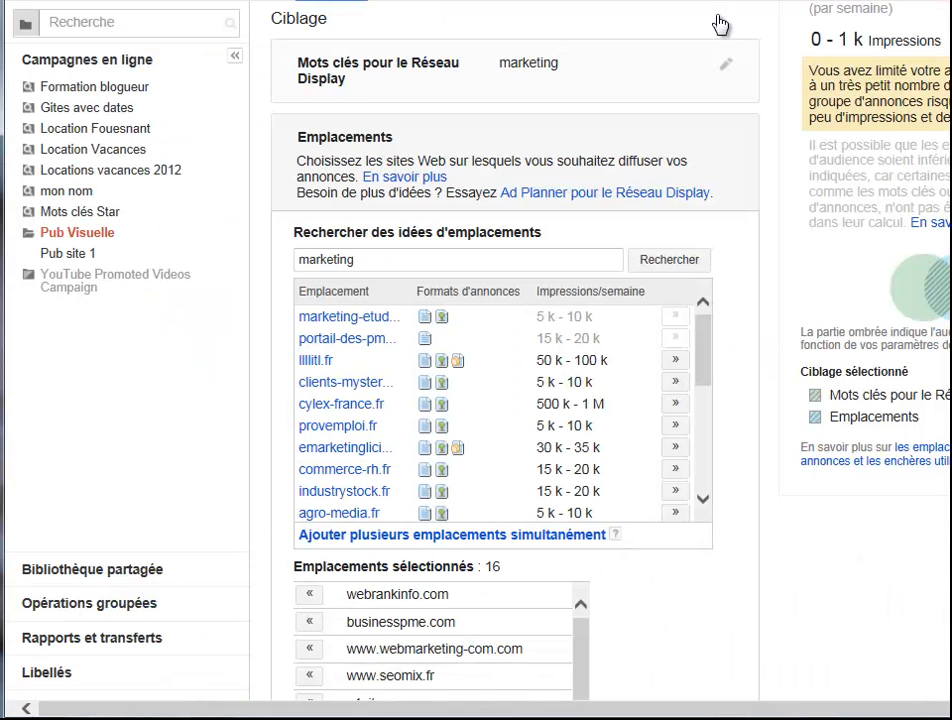
pyautogui.scroll(3, 355, 100)
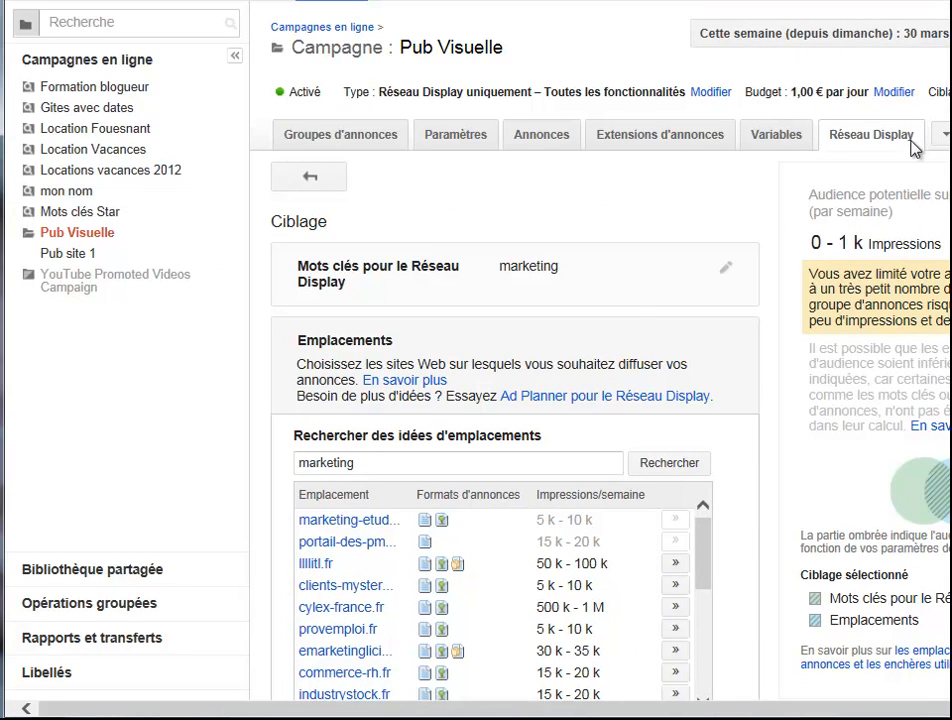
pyautogui.scroll(-2, 644, 344)
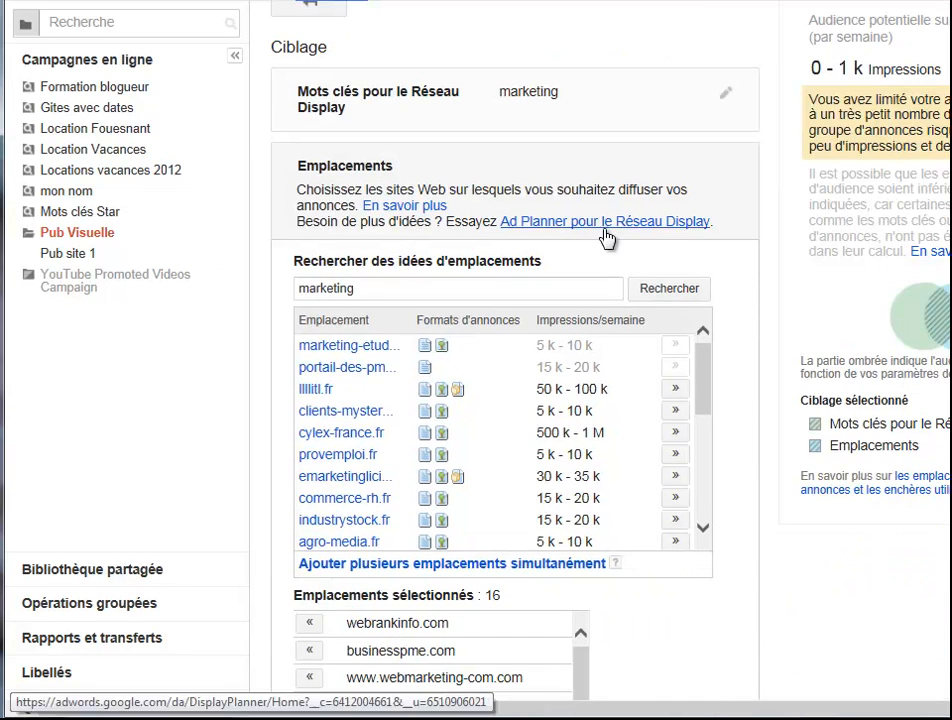
pyautogui.scroll(-4, 595, 259)
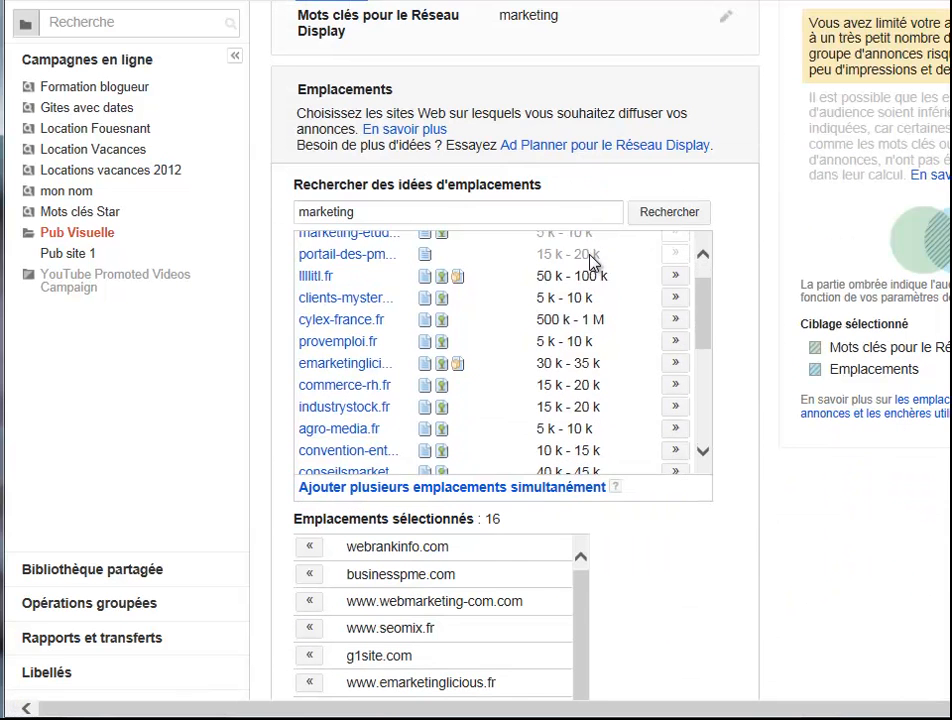
pyautogui.scroll(-3, 687, 542)
pyautogui.moveTo(584, 304); pyautogui.dragTo(580, 414)
pyautogui.scroll(-2, 631, 397)
pyautogui.scroll(-2, 631, 397)
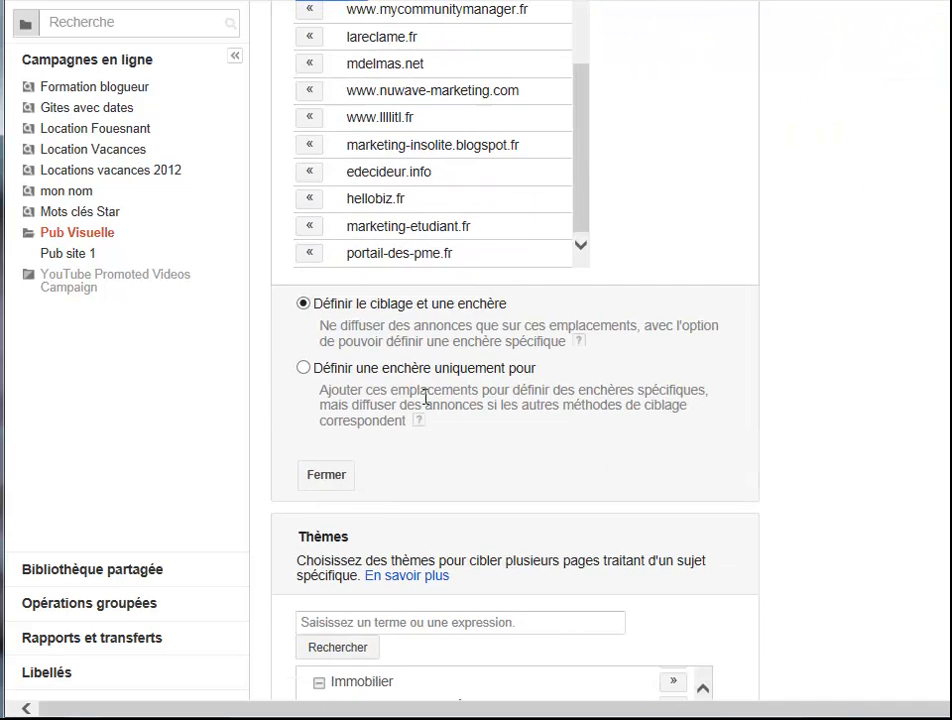
# - Review the theme targeting choices and the ad group and campaign exclusions on the targeting page
pyautogui.scroll(-5, 377, 516)
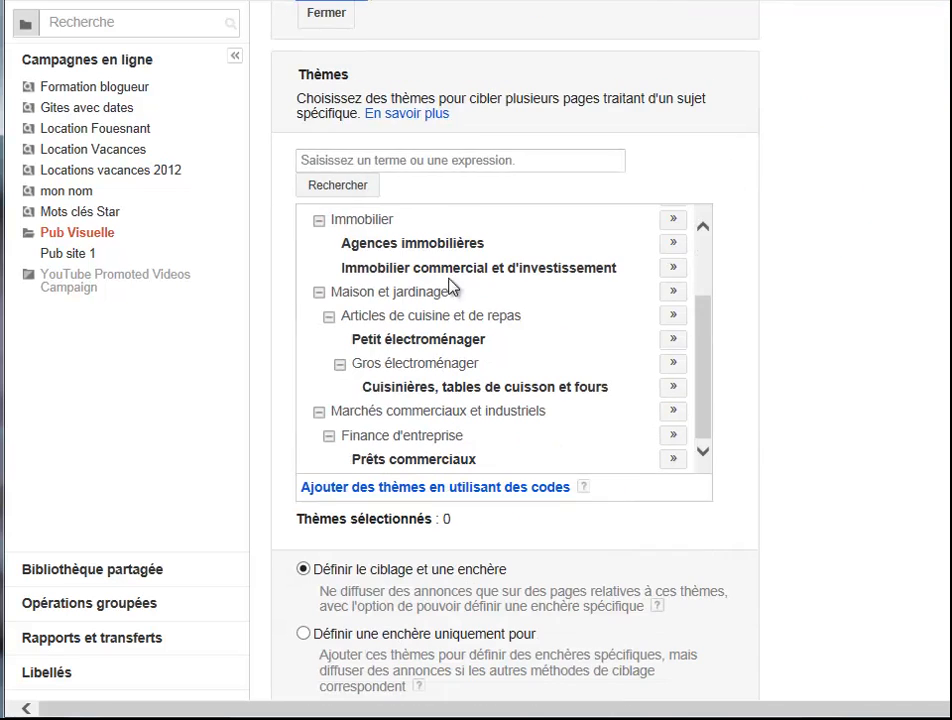
pyautogui.click(377, 156)
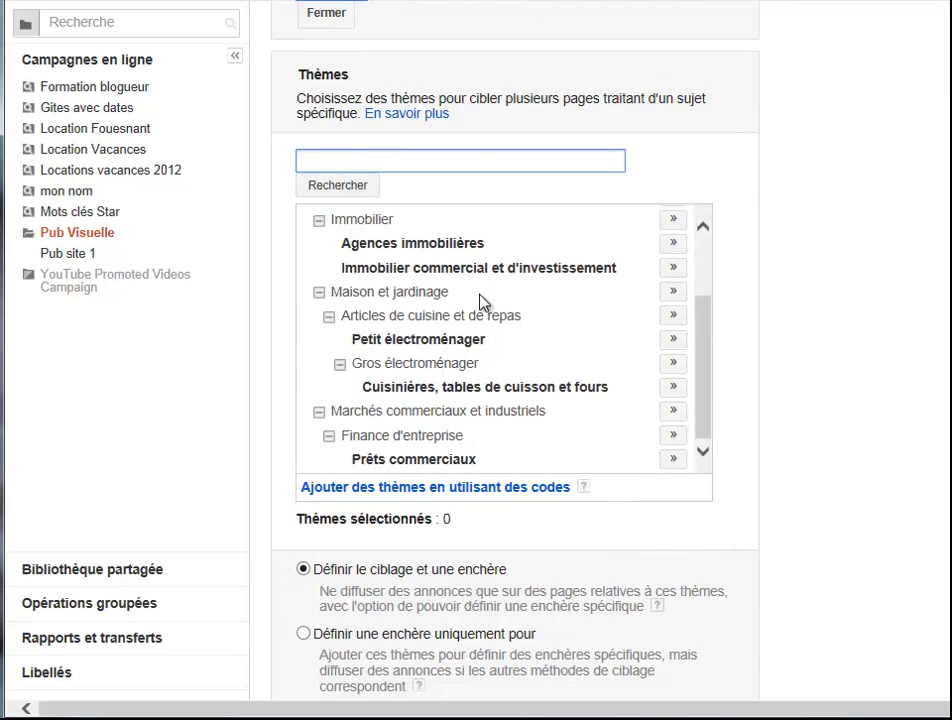
pyautogui.scroll(-5, 478, 298)
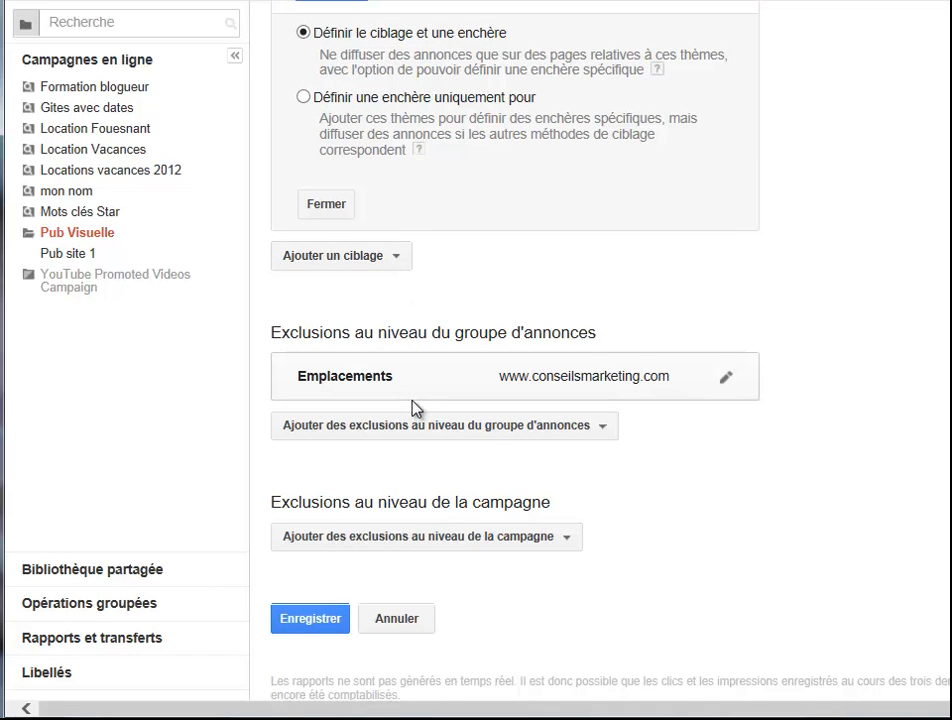
pyautogui.scroll(9, 413, 405)
pyautogui.scroll(10, 413, 400)
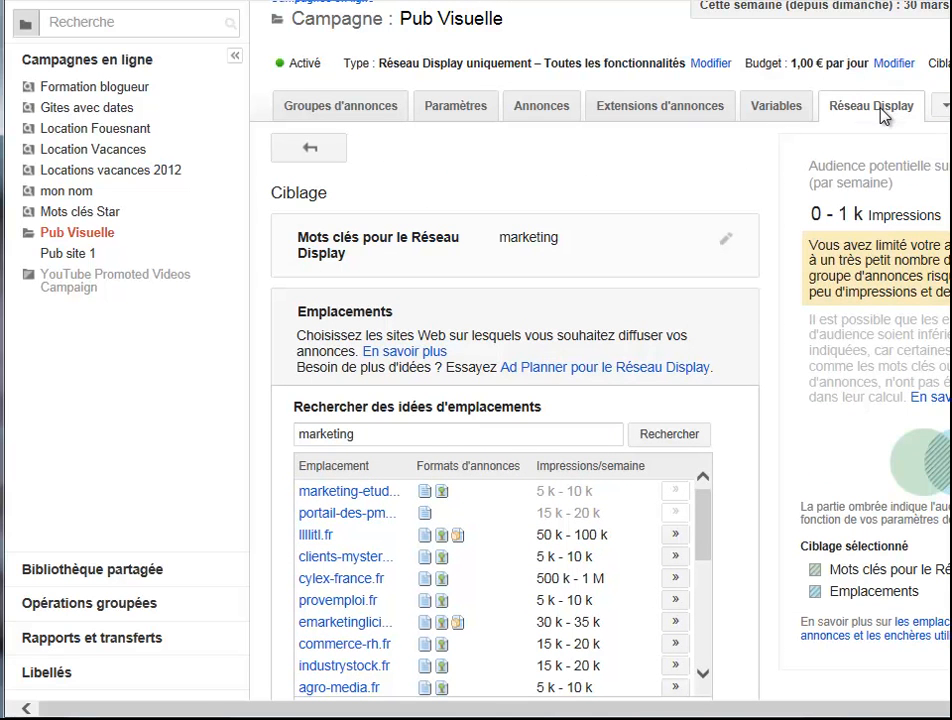
# - Leave the targeting editor without saving and examine the campaign's themes overview, including its exclusions and site category options
pyautogui.click(305, 148)
pyautogui.click(393, 352)
pyautogui.scroll(-3, 538, 334)
pyautogui.scroll(2, 463, 336)
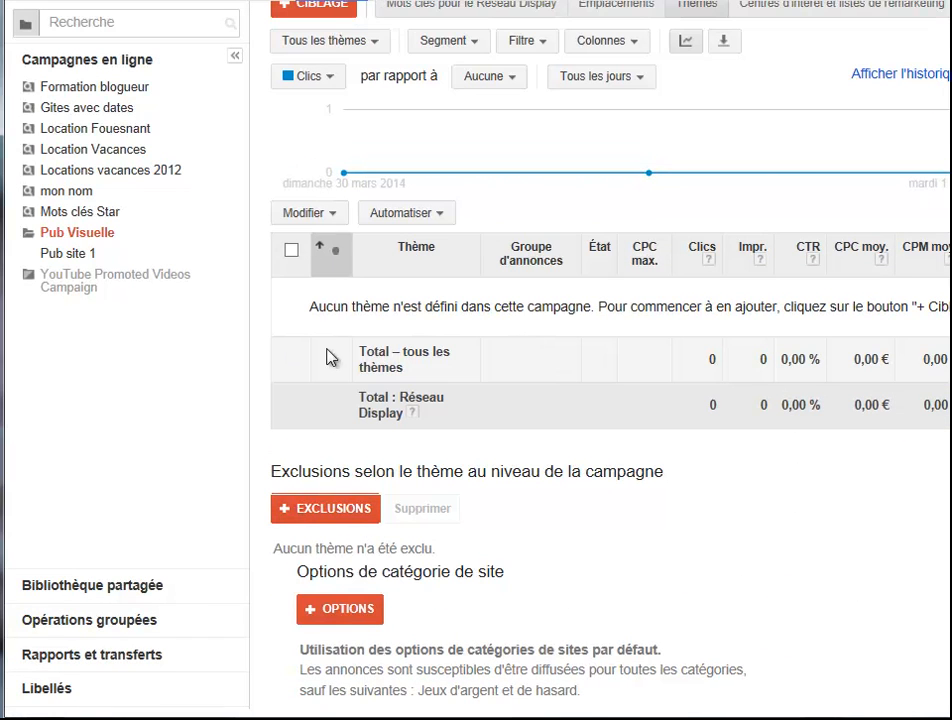
pyautogui.scroll(2, 440, 208)
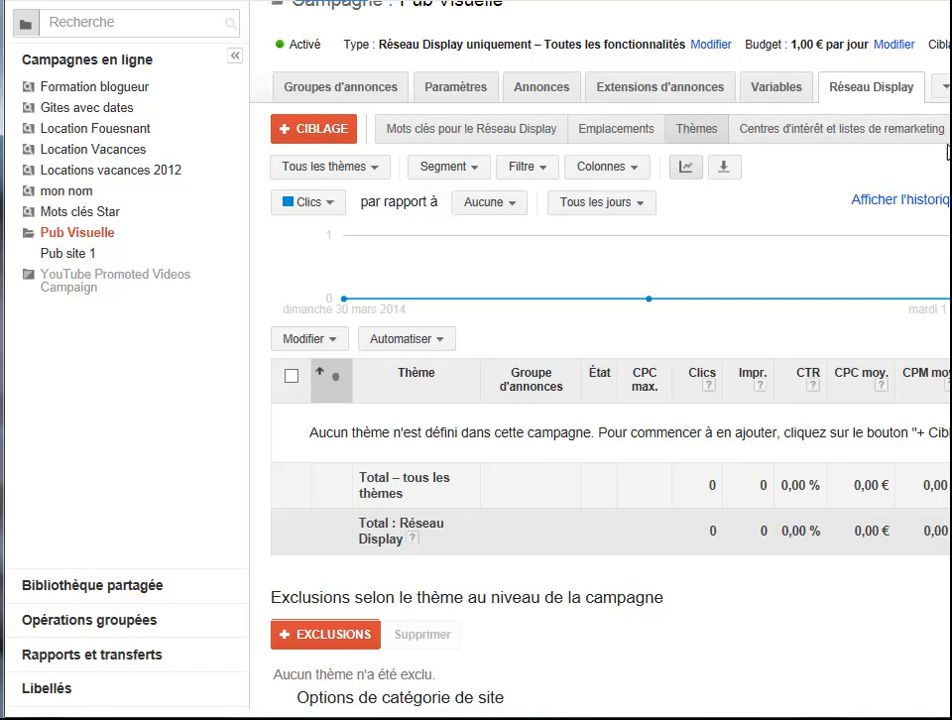
# - Delete the mdelmas.net placement from the Pub Visuelle campaign's managed placements
pyautogui.click(620, 133)
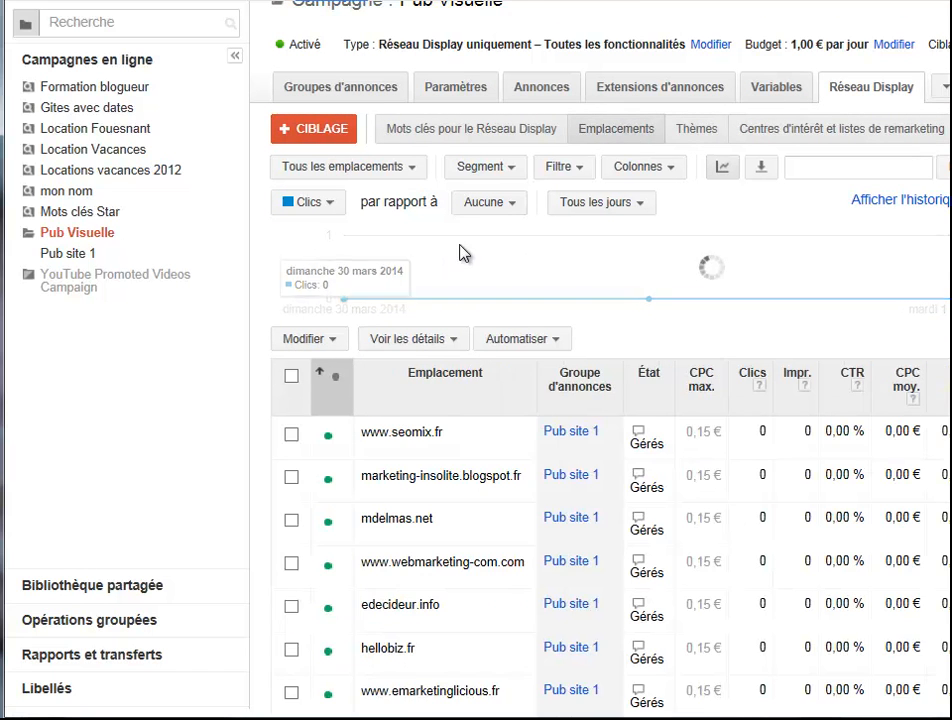
pyautogui.scroll(-3, 446, 385)
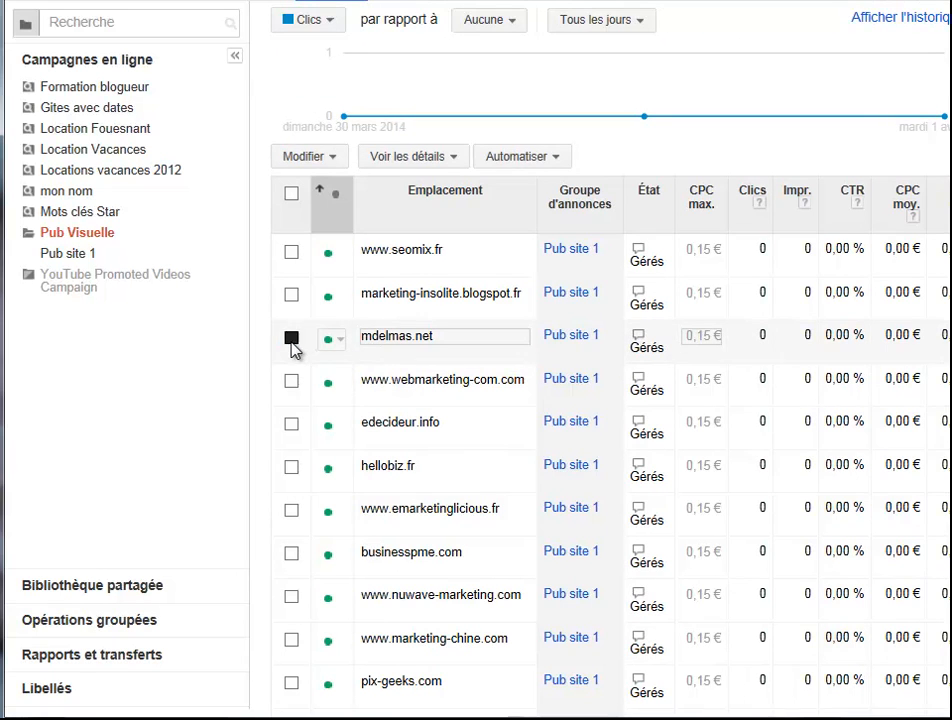
pyautogui.click(336, 170)
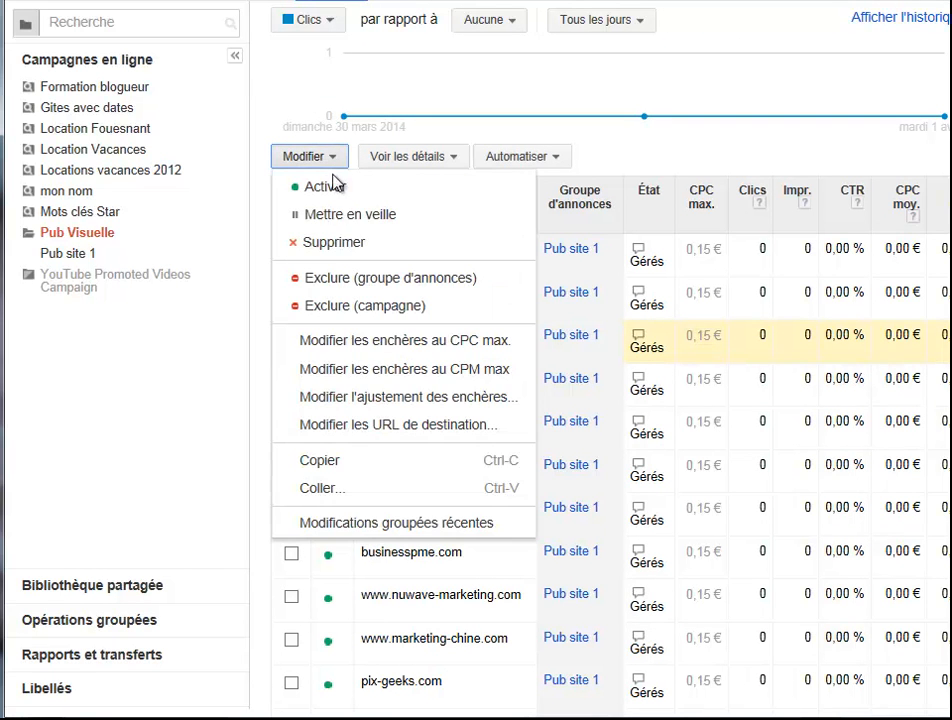
pyautogui.click(329, 244)
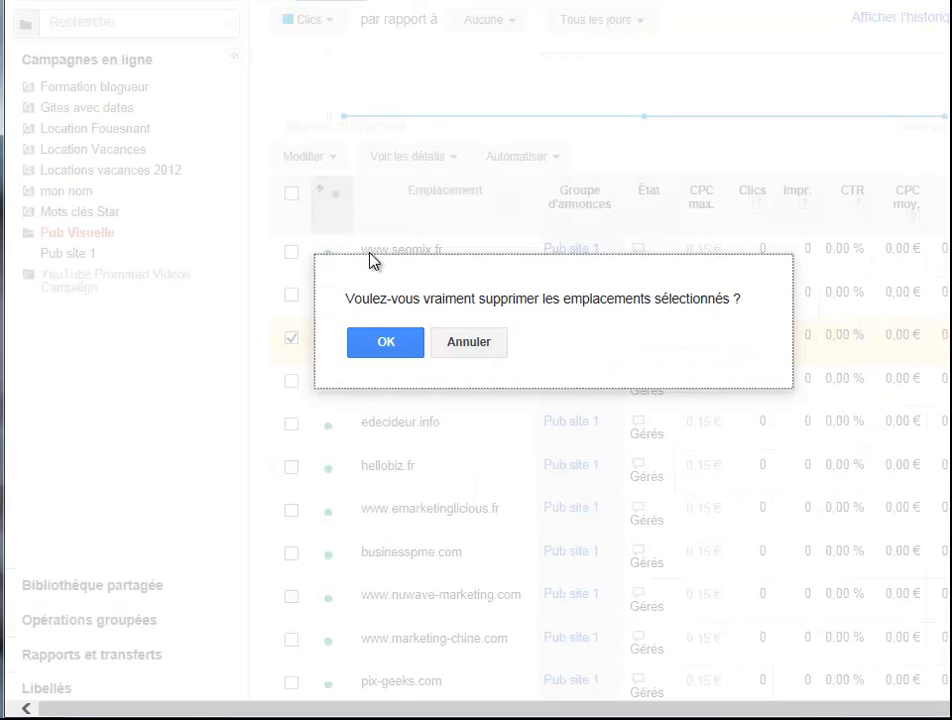
pyautogui.click(383, 343)
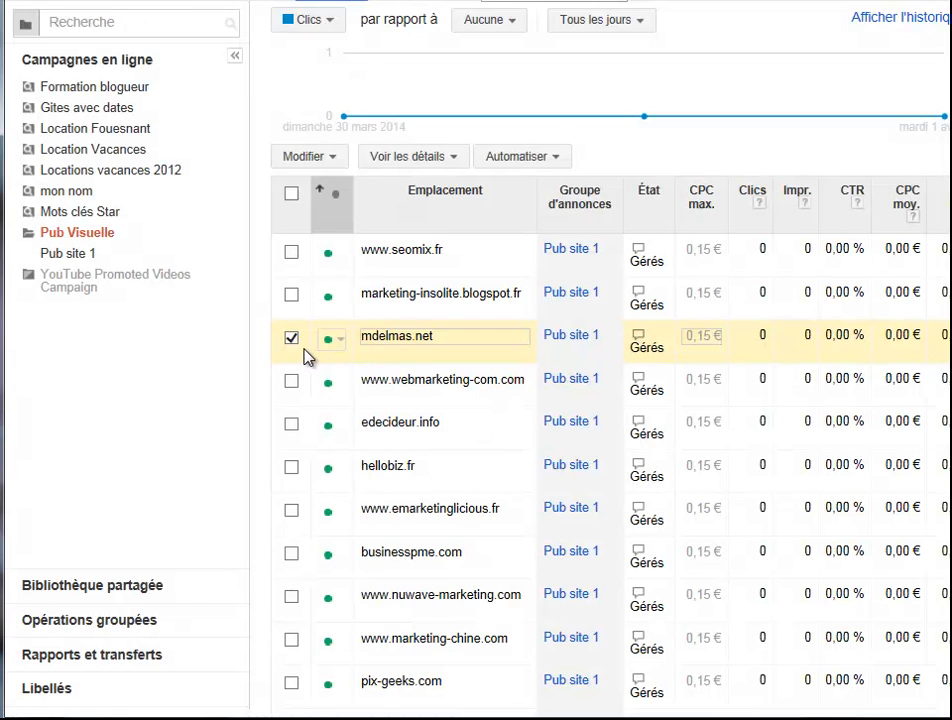
# - Delete the edecideur.info and hellobiz.fr placements from the campaign together
pyautogui.scroll(-3, 308, 357)
pyautogui.click(290, 258)
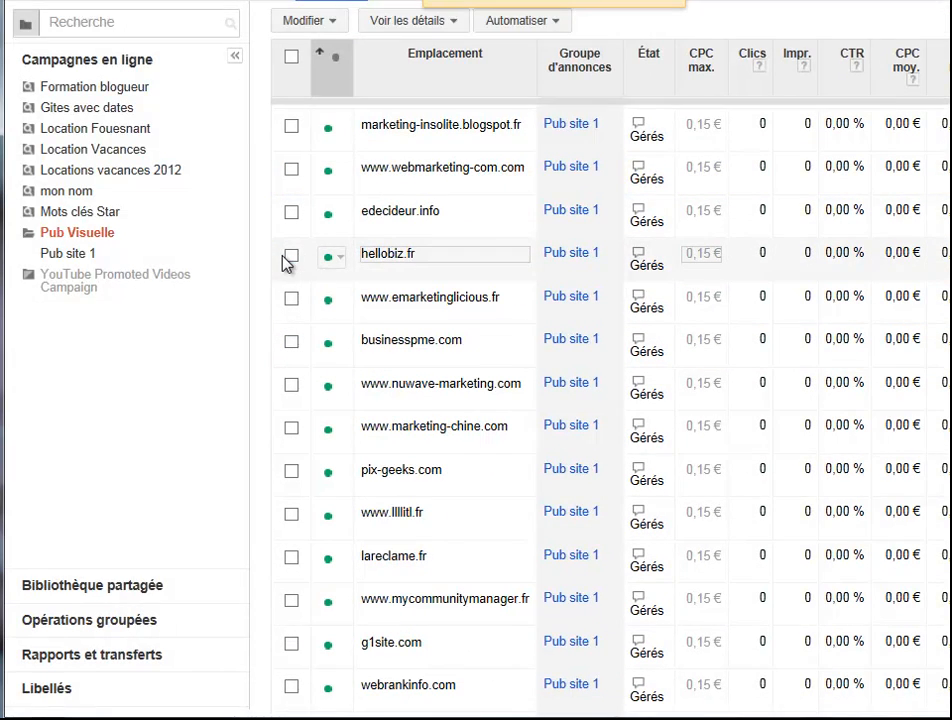
pyautogui.click(291, 212)
pyautogui.scroll(3, 302, 234)
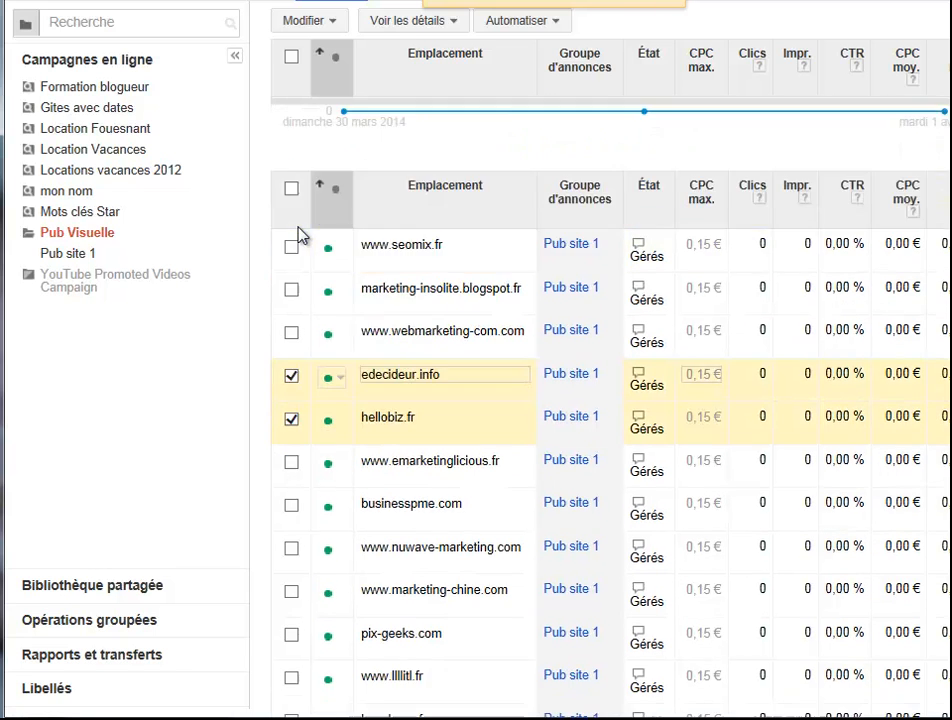
pyautogui.click(410, 30)
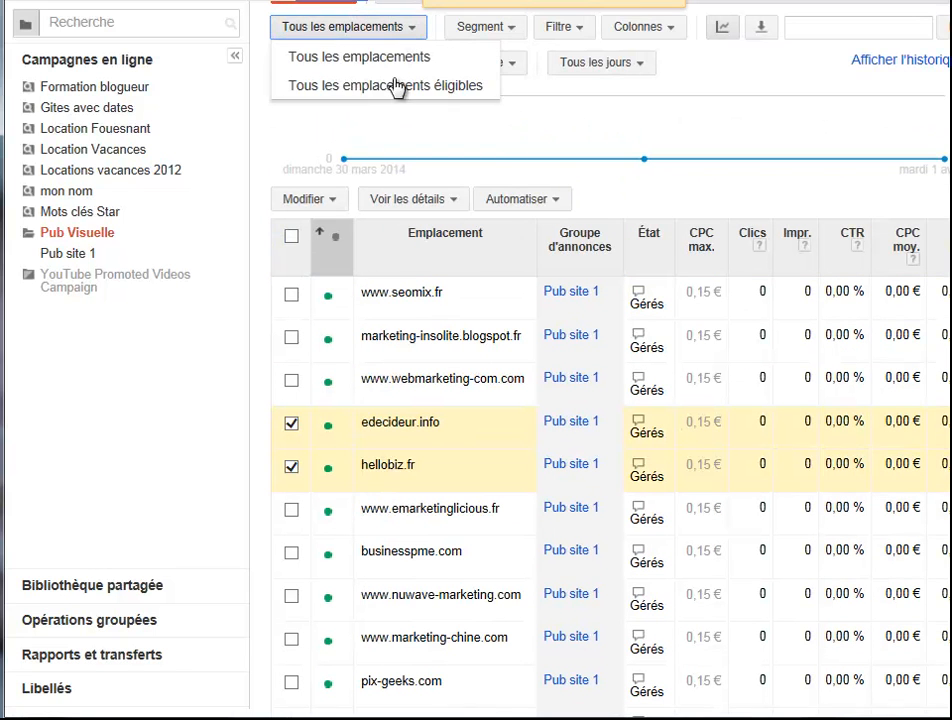
pyautogui.click(338, 200)
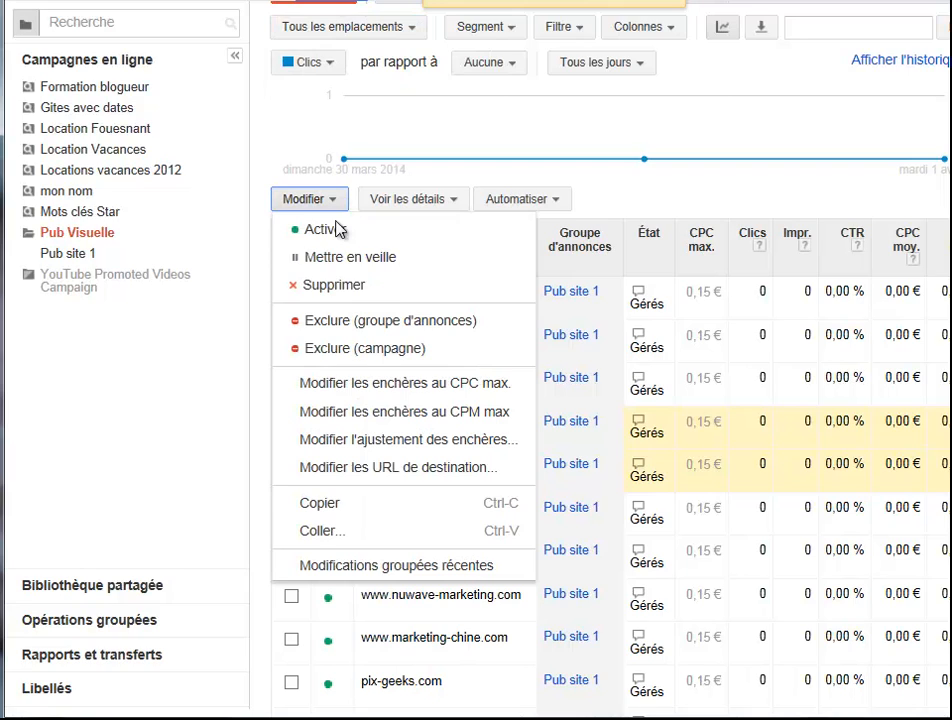
pyautogui.click(338, 285)
pyautogui.click(390, 346)
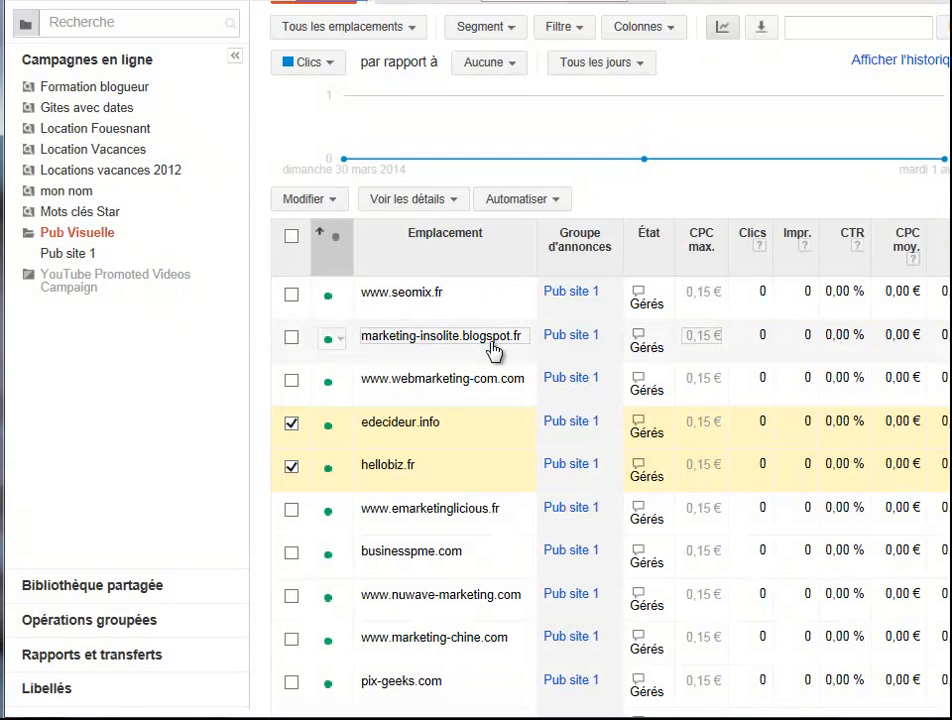
pyautogui.scroll(-5, 490, 352)
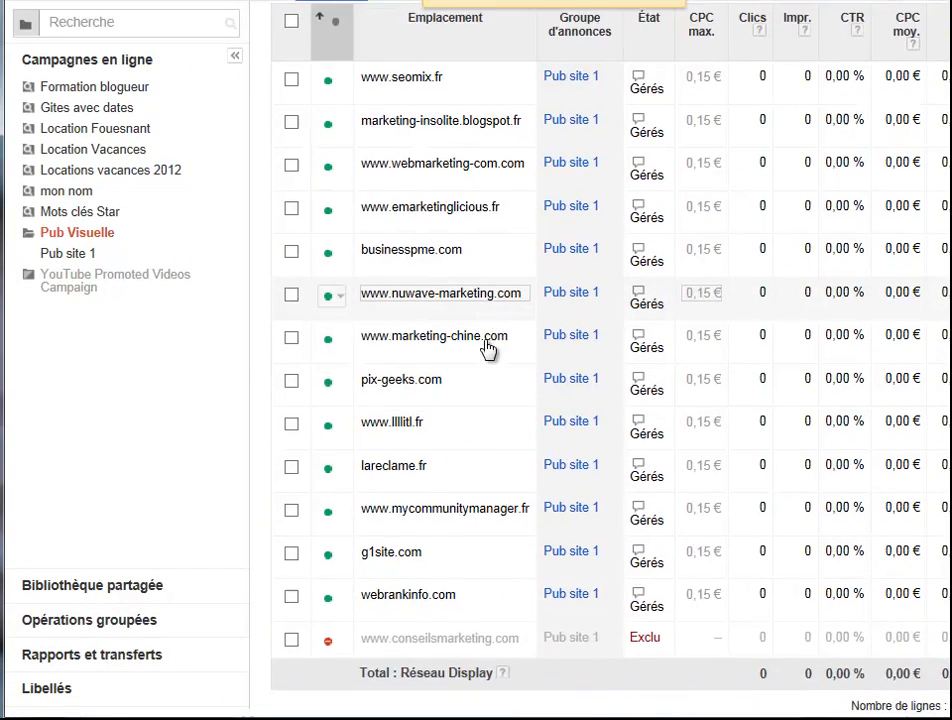
pyautogui.scroll(-4, 483, 485)
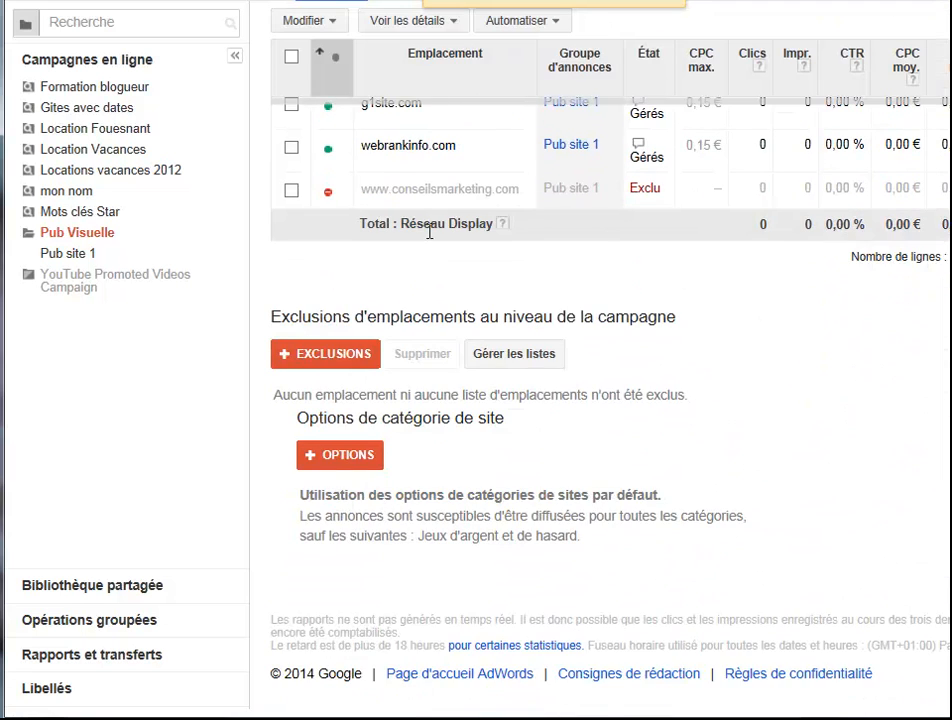
pyautogui.scroll(1, 429, 232)
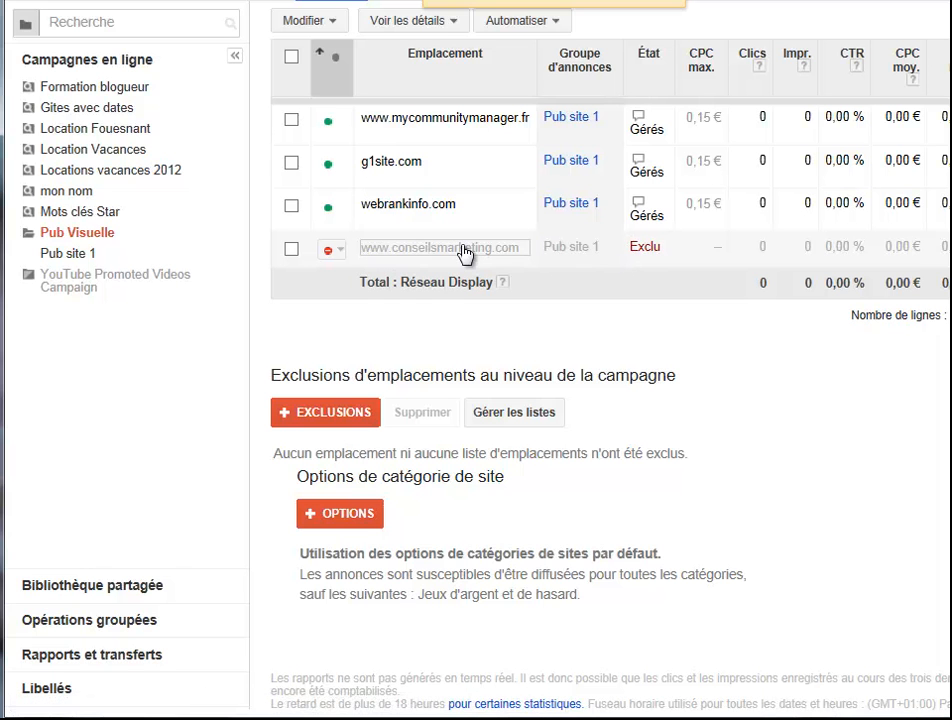
pyautogui.scroll(5, 463, 260)
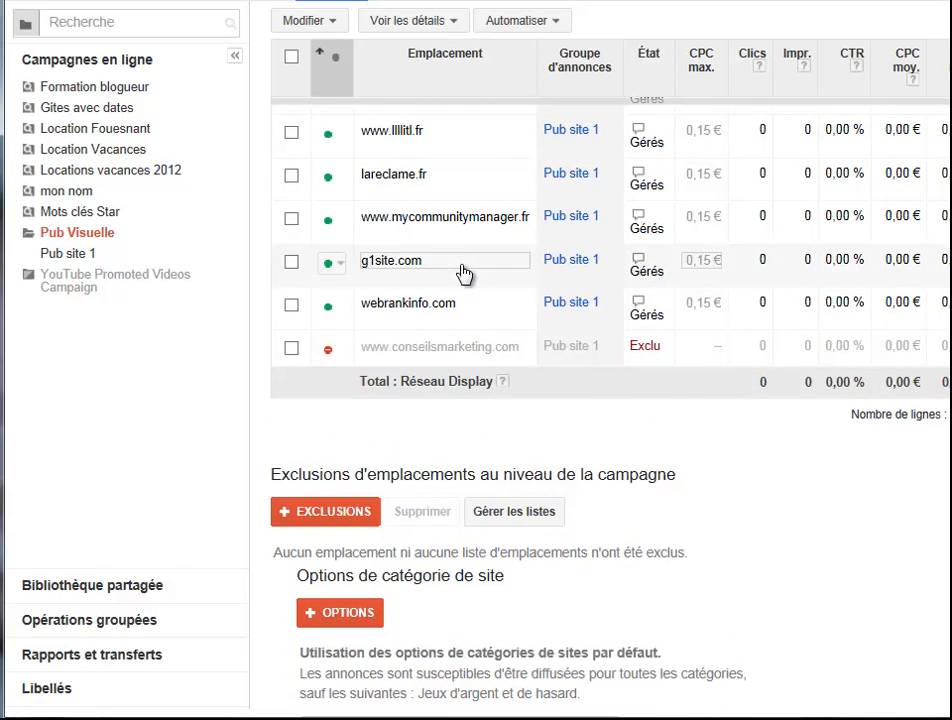
pyautogui.scroll(3, 463, 276)
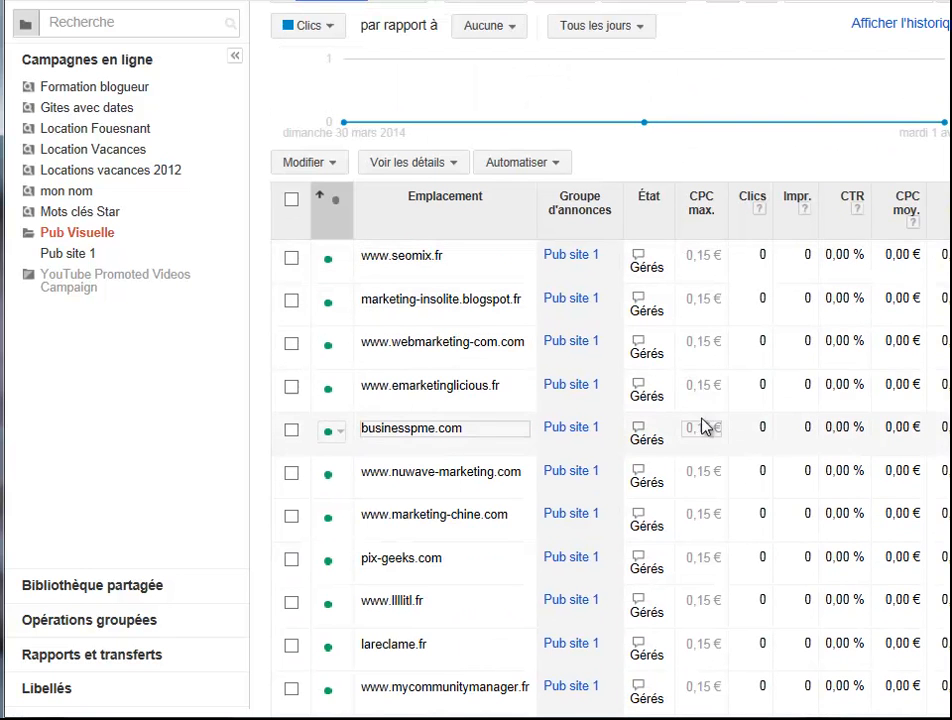
pyautogui.scroll(2, 639, 262)
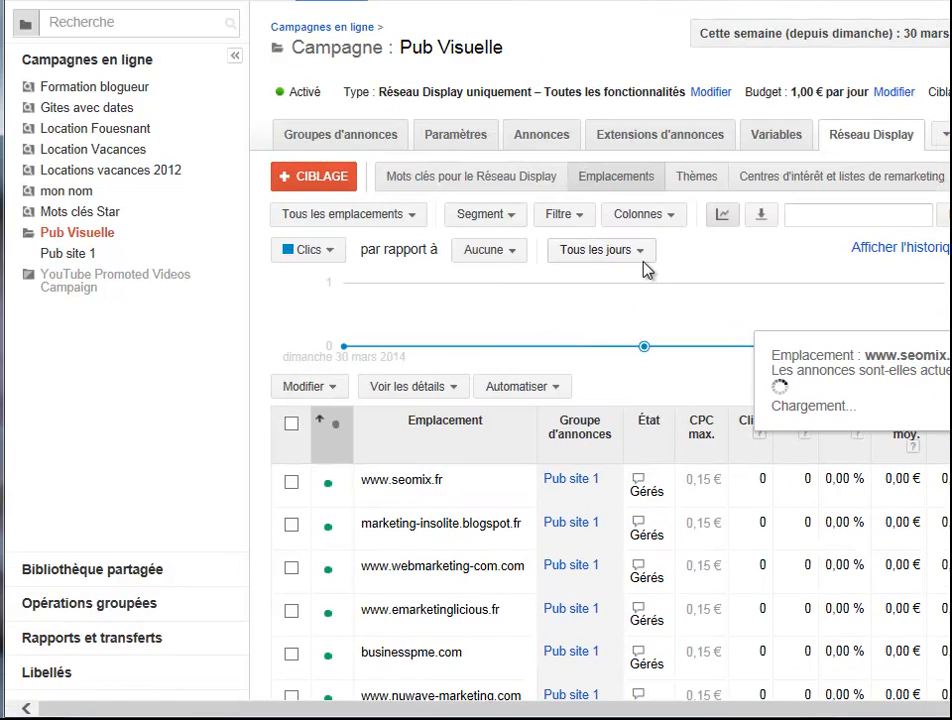